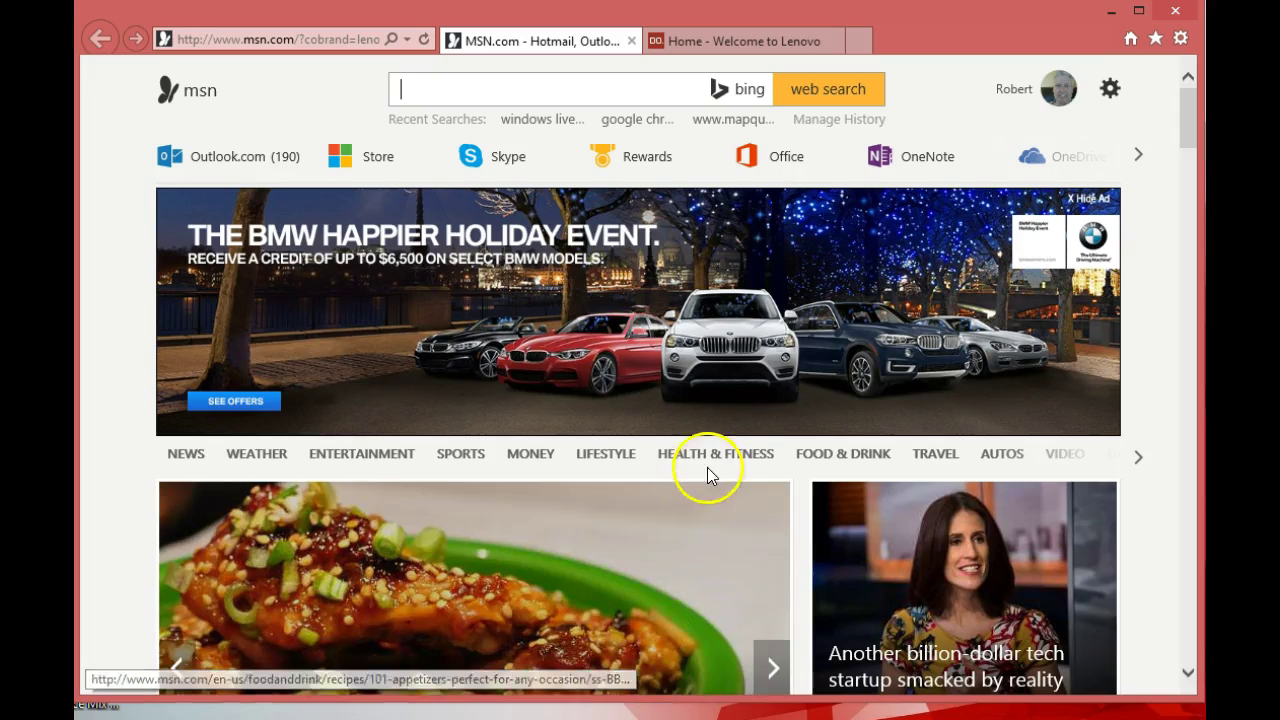
- Search Bing for 'windows movie maker' and open the 'Movie Maker - Microsoft Windows' result
left_click(430, 99)
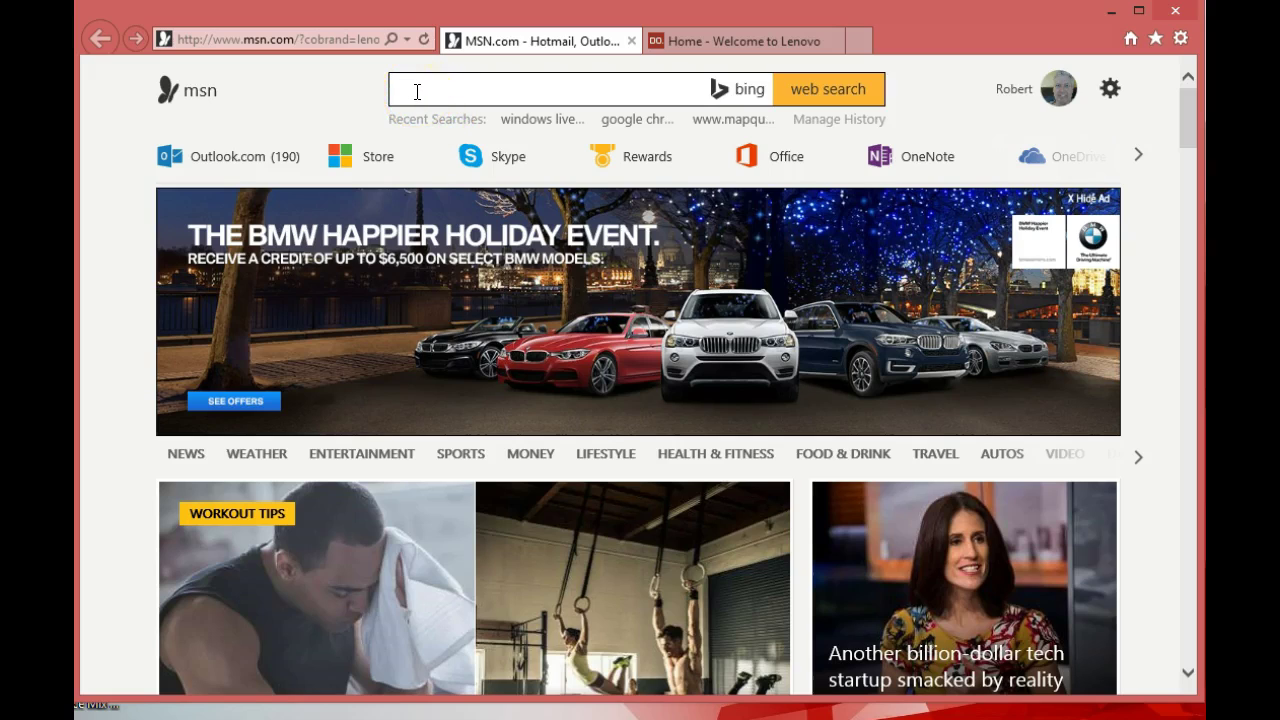
type("Wi")
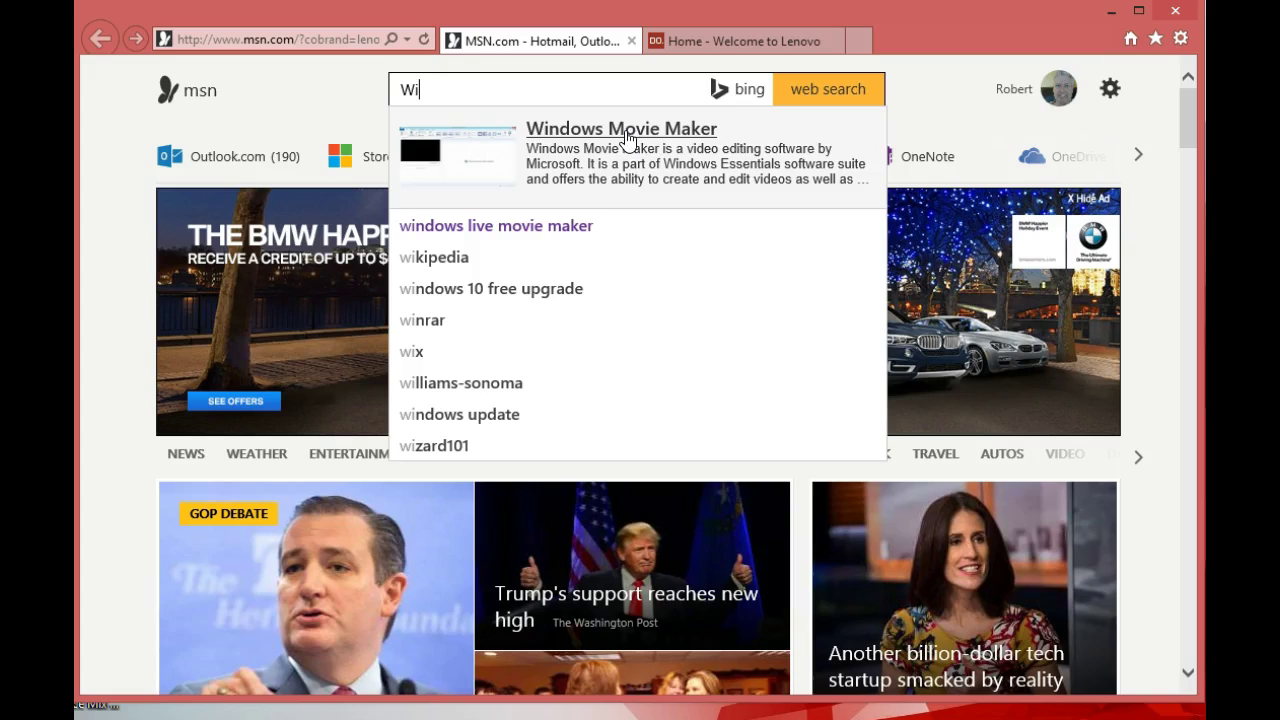
left_click(627, 136)
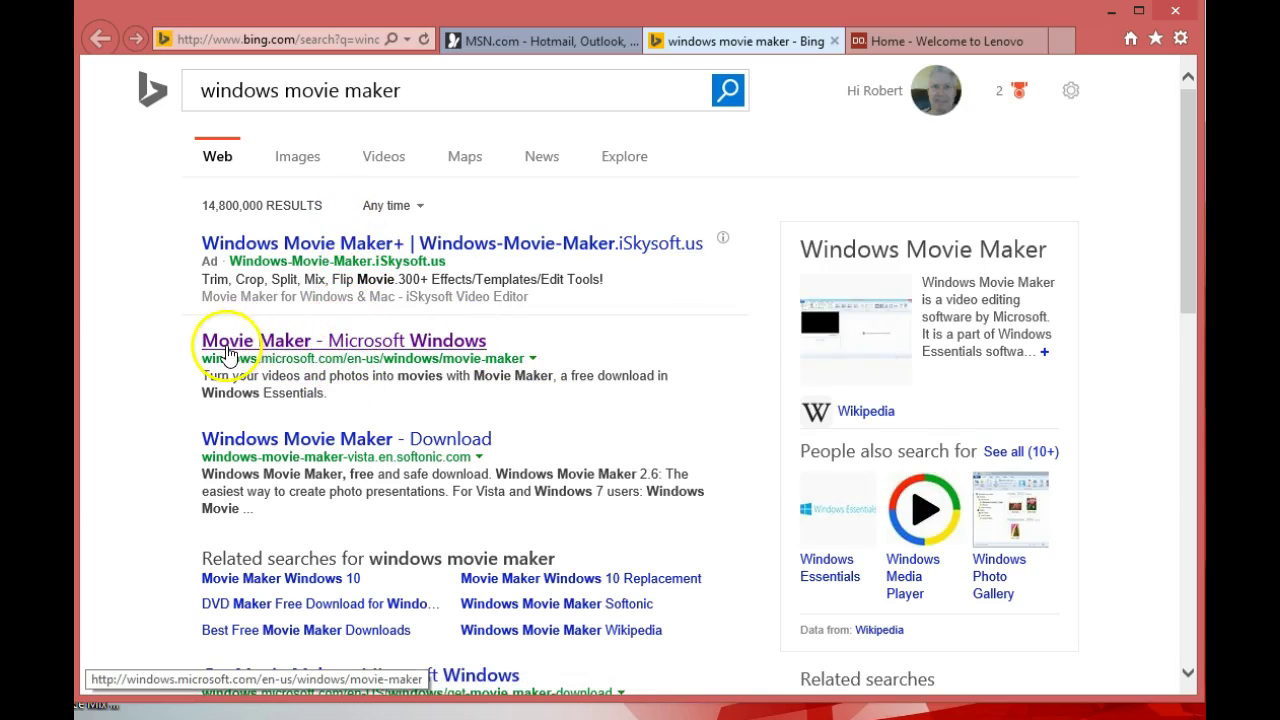
left_click(372, 350)
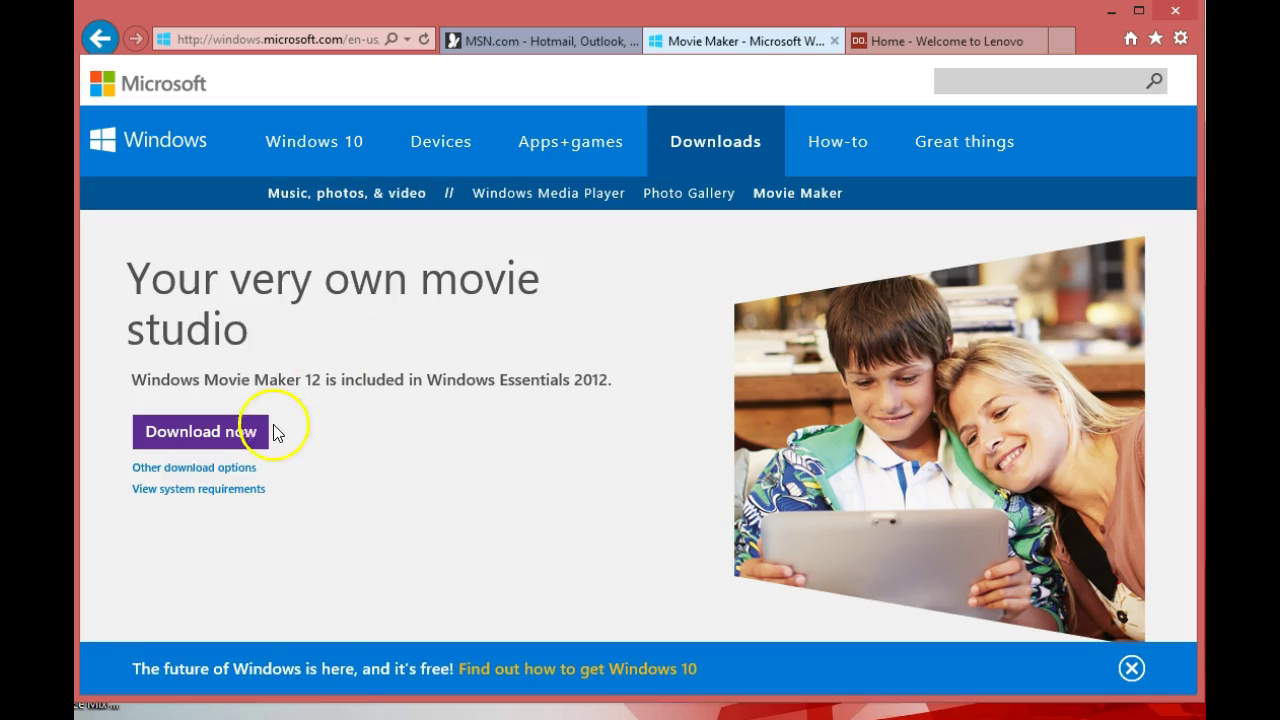
- Start the Windows Essentials 2012 download and leave the browser for the desktop
left_click(198, 455)
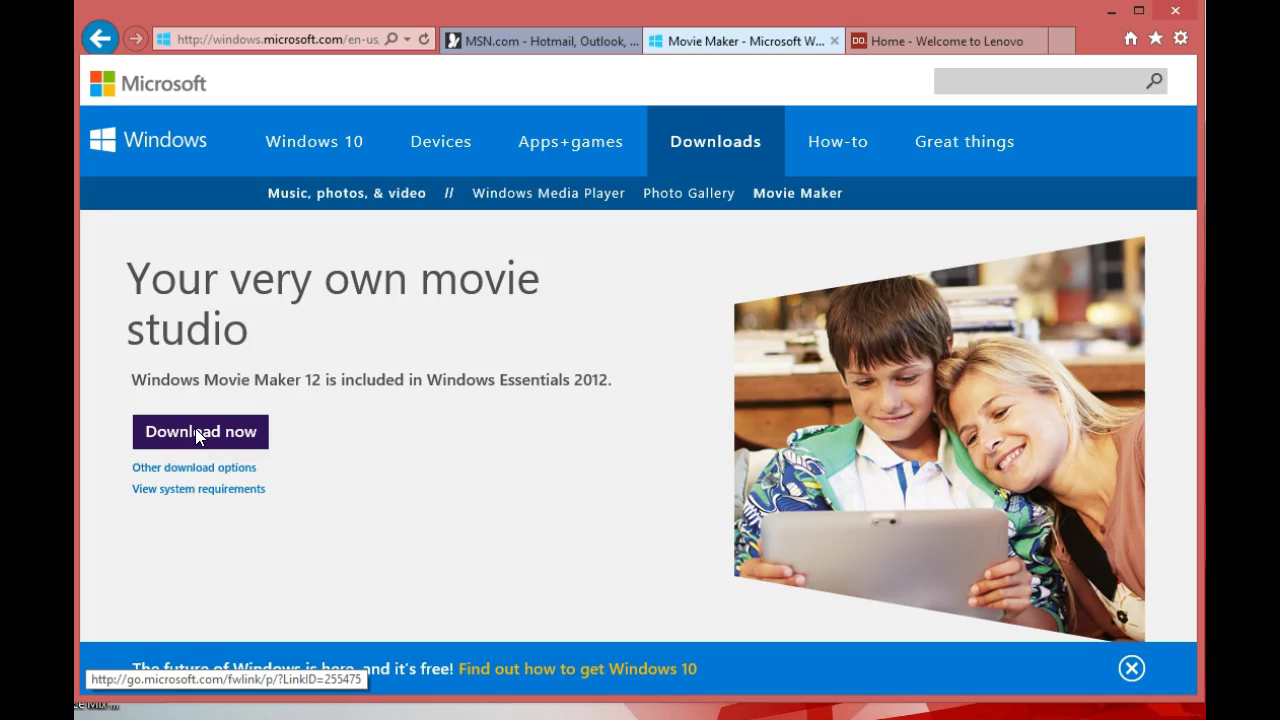
left_click(197, 433)
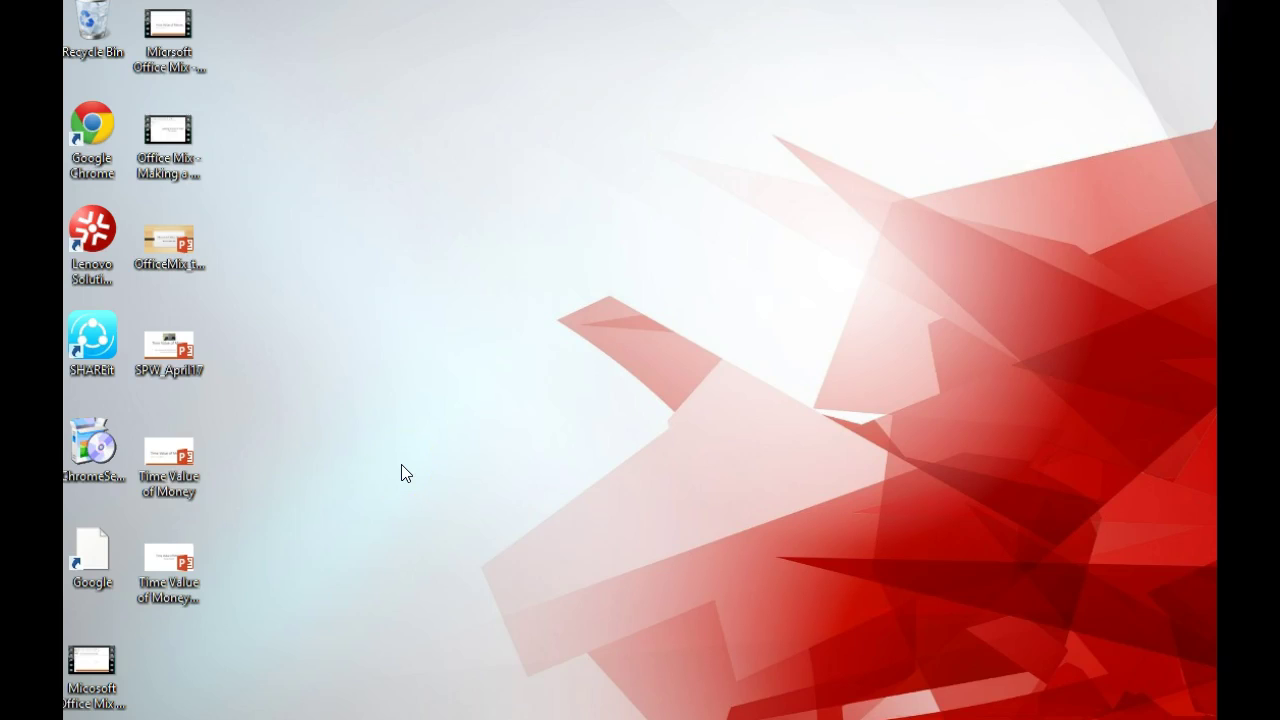
key("super")
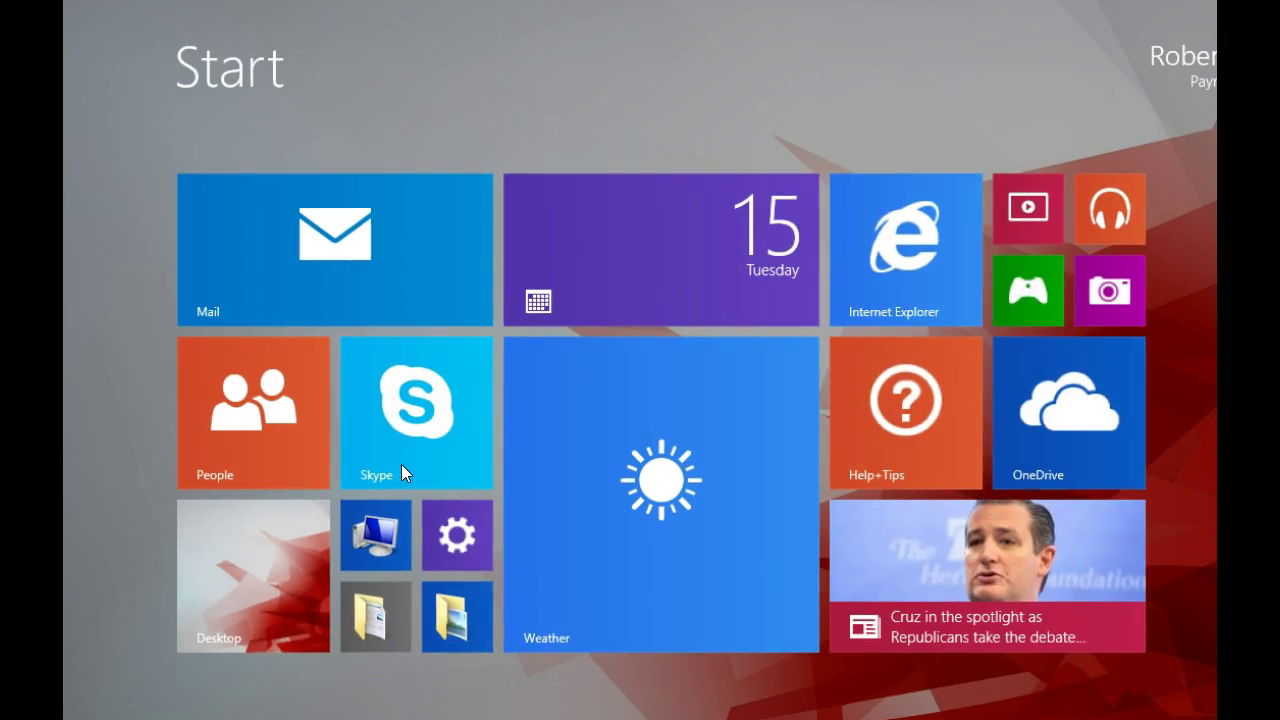
key("super")
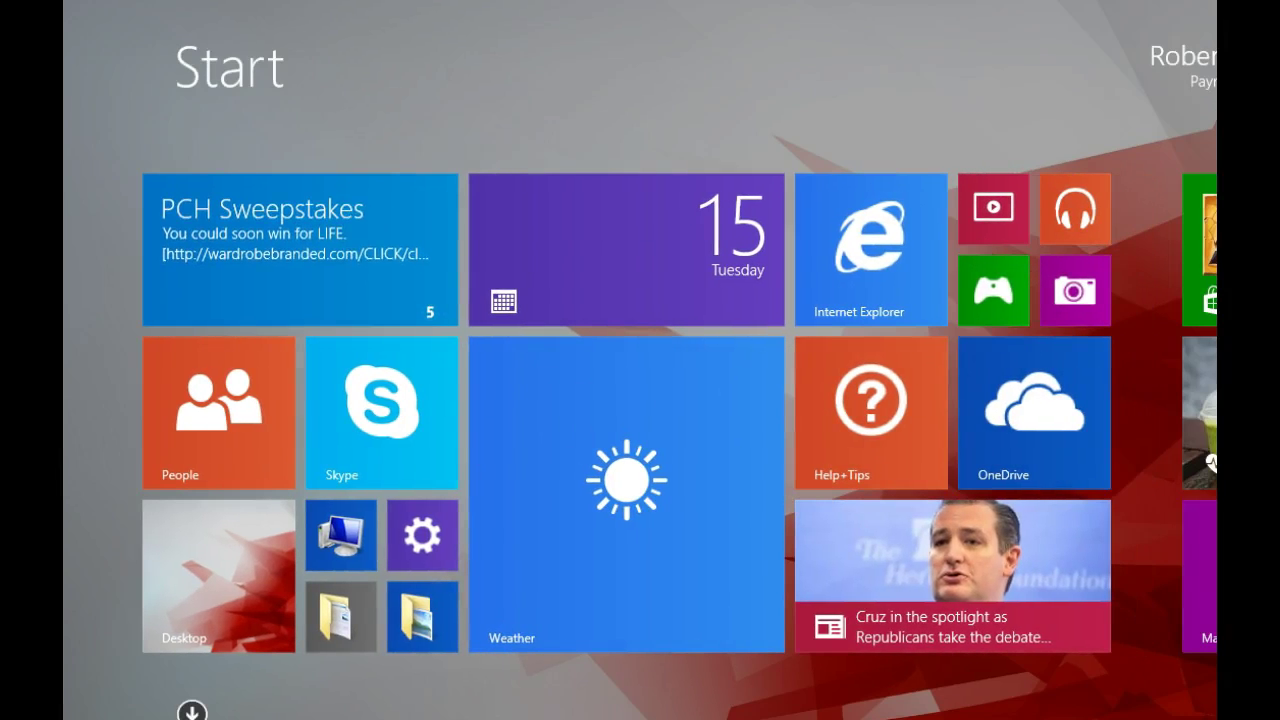
left_click(1075, 298)
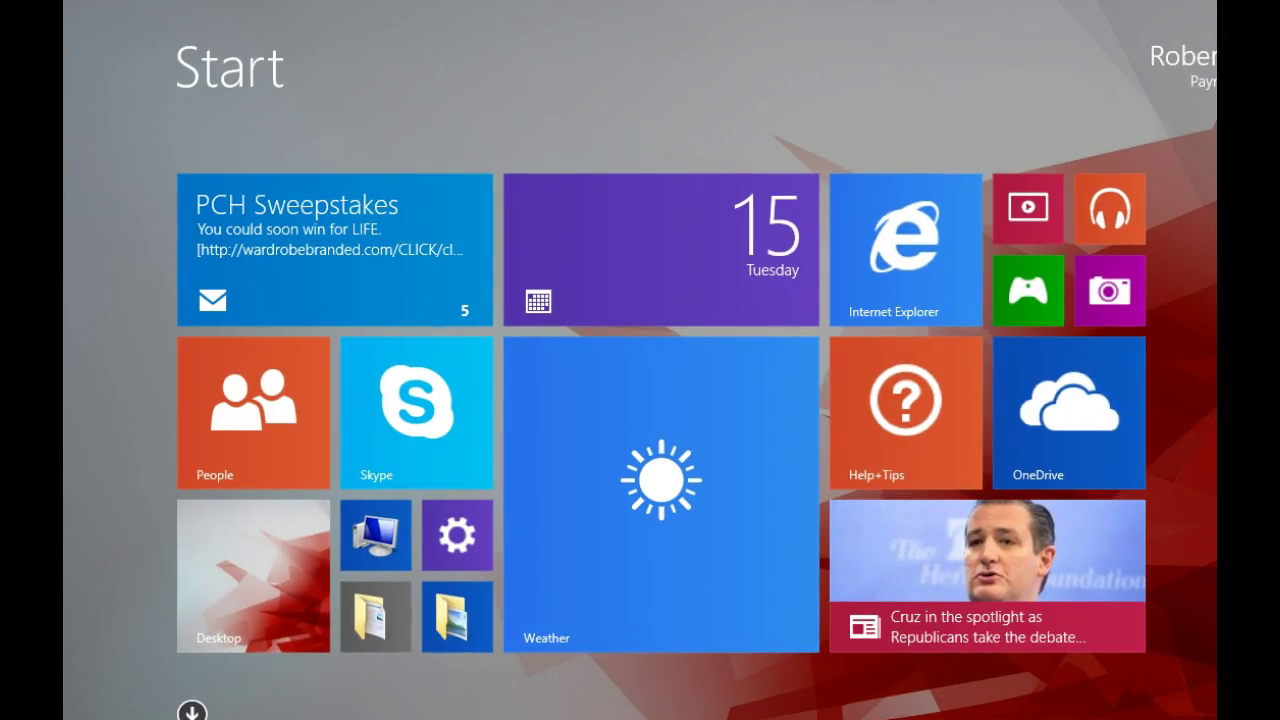
left_click(228, 612)
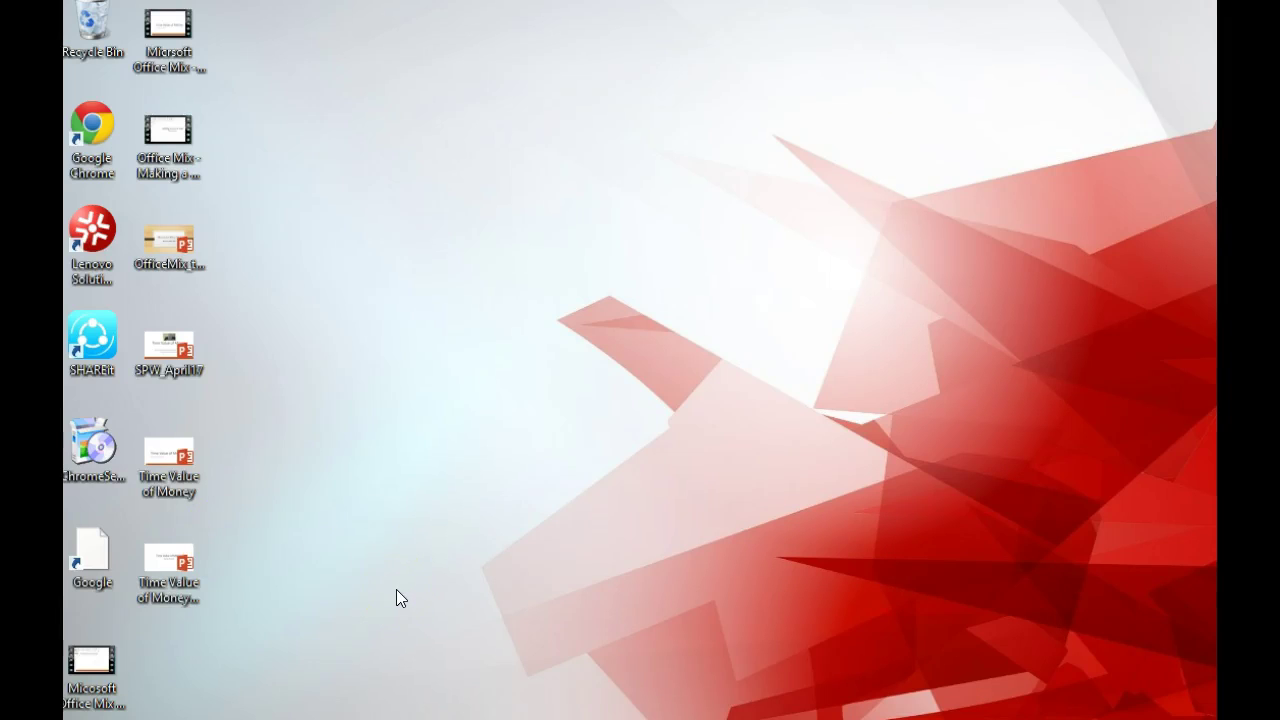
- Dismiss the Start screen with the Windows key to return to the desktop taskbar
left_click(411, 598)
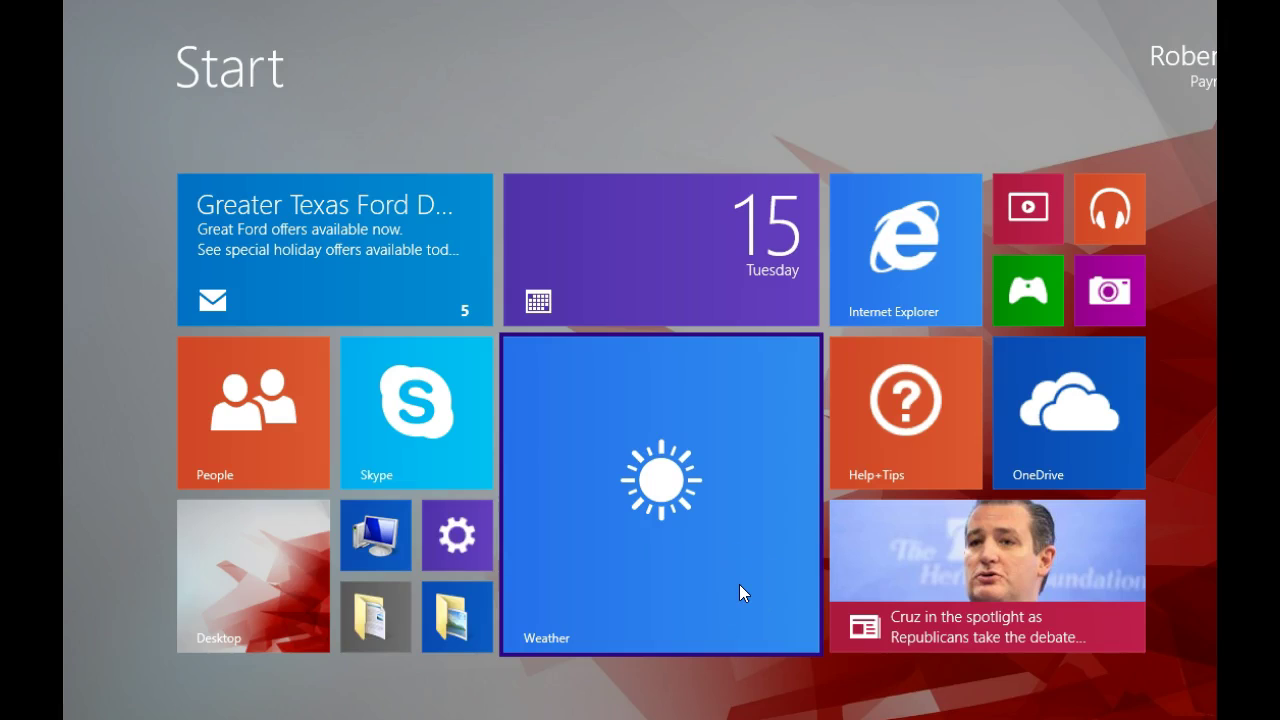
key("super")
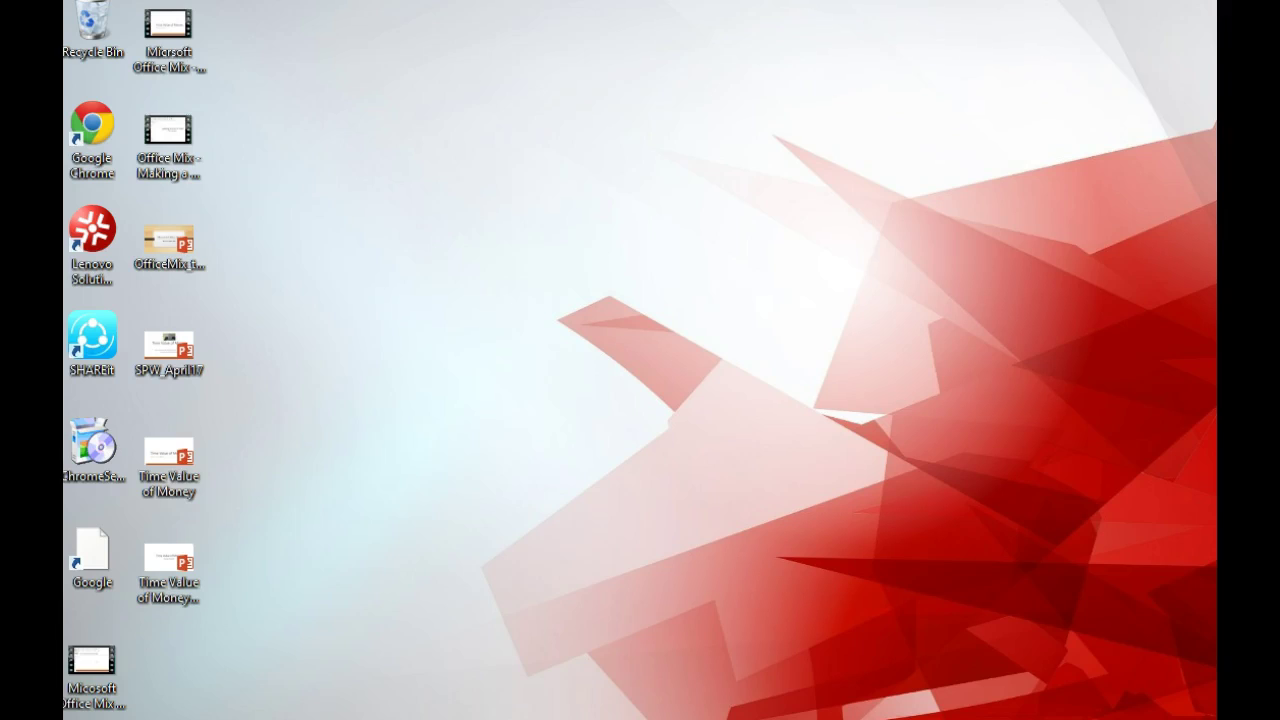
mouse_move(641, 718)
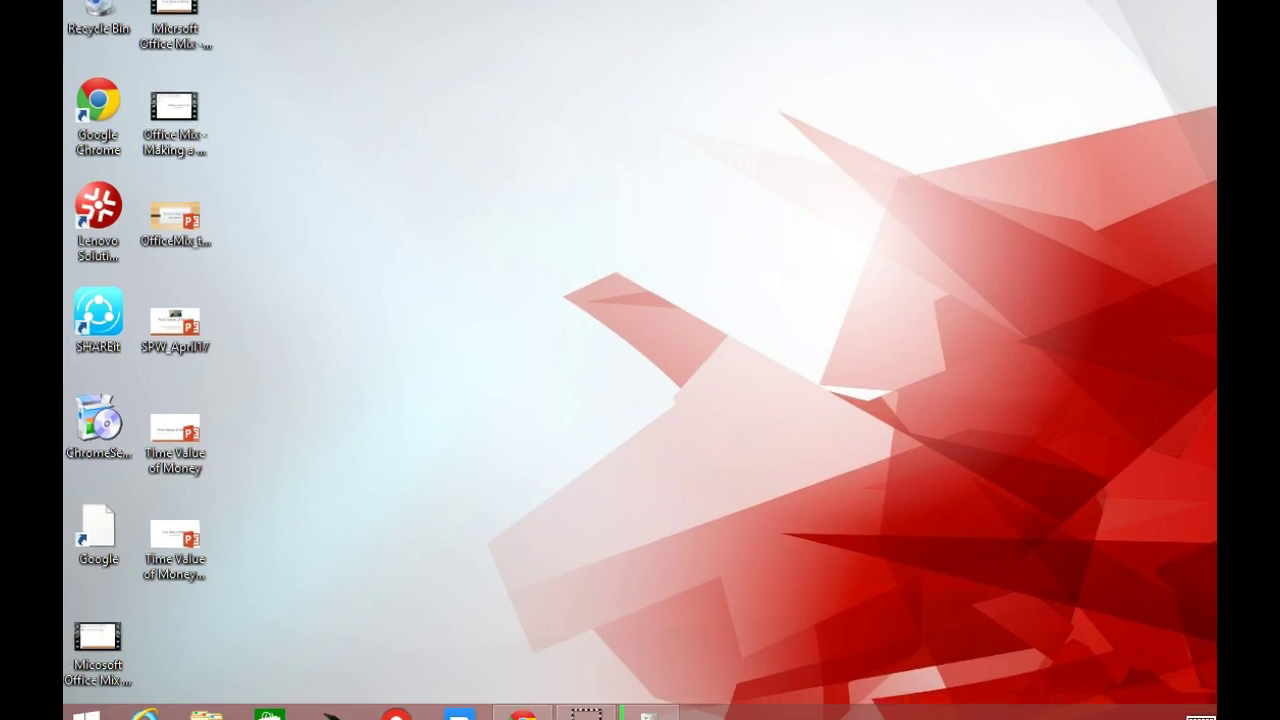
- Browse via Recent places to Camera Roll and bring up WIN_20151215_090657's context menu
left_click(193, 708)
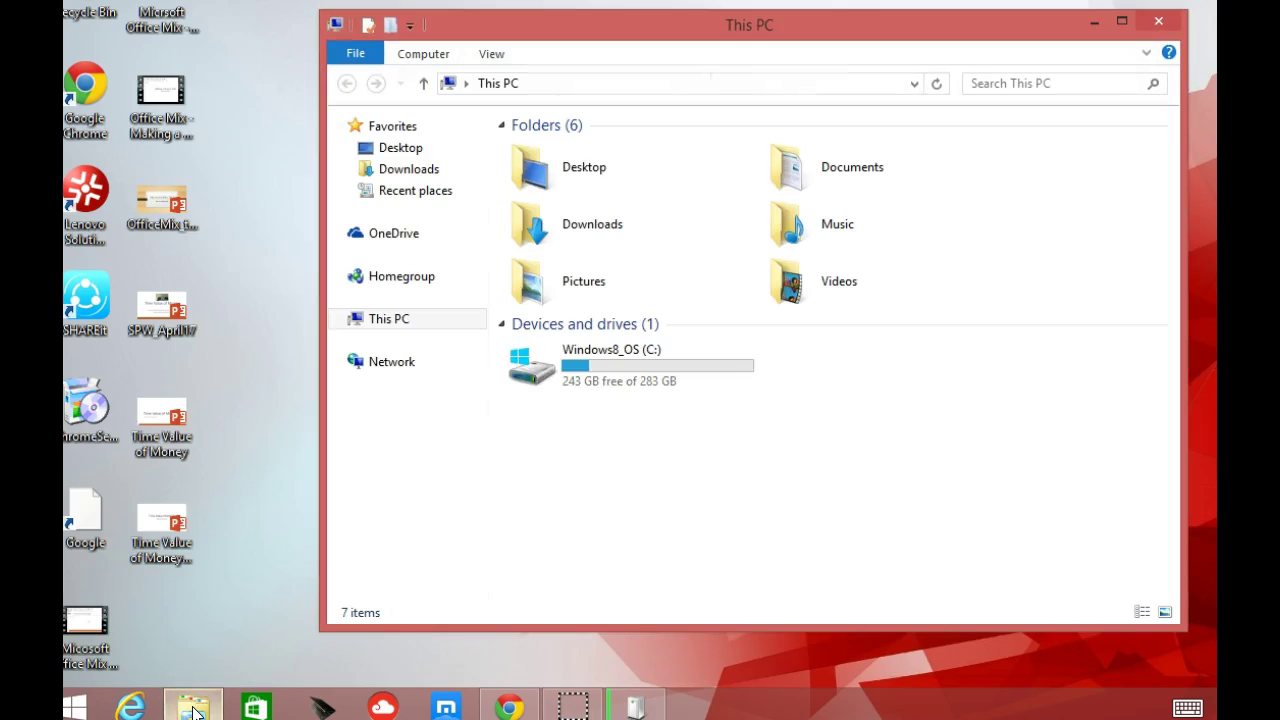
left_click(519, 377)
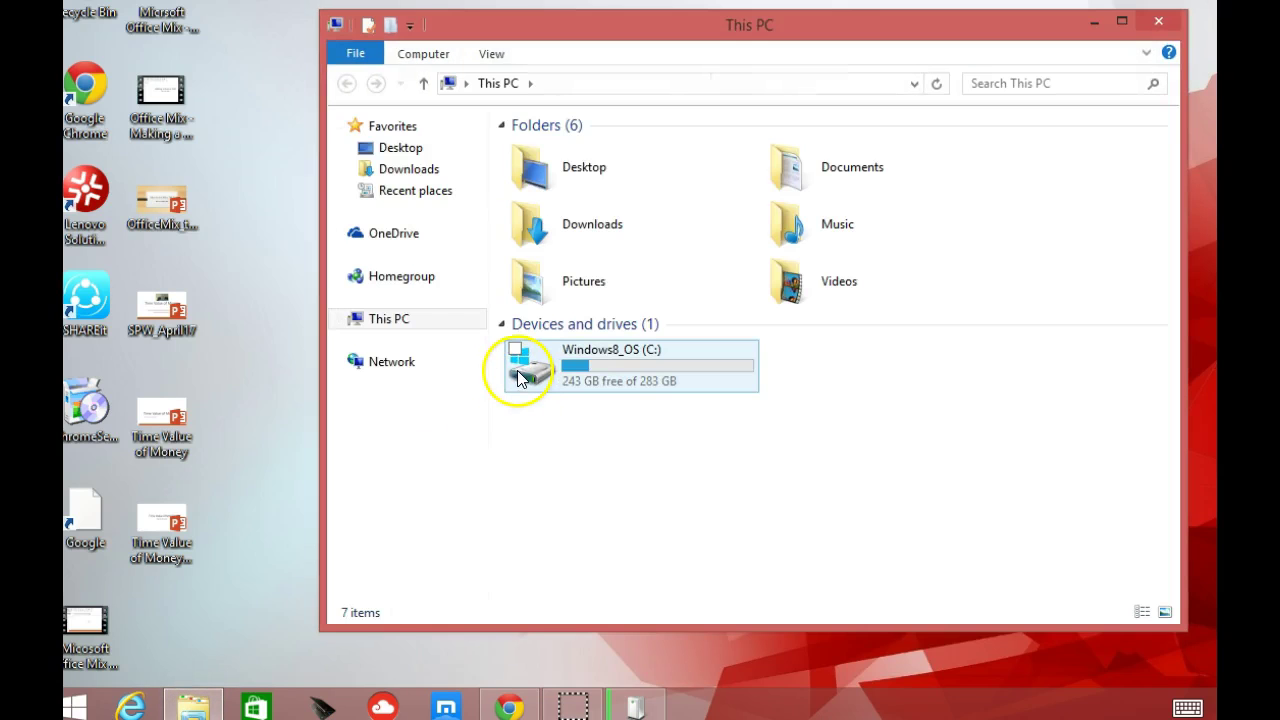
left_click(366, 128)
left_click(440, 220)
left_click(423, 196)
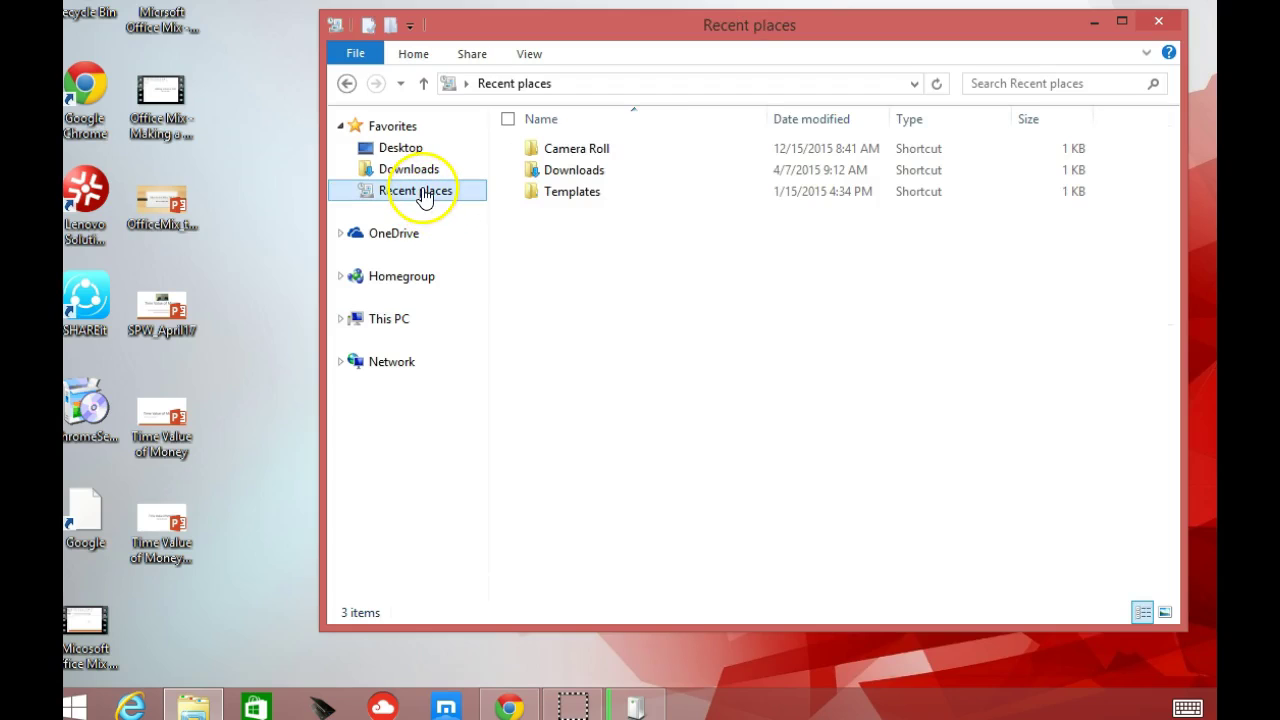
double_click(593, 150)
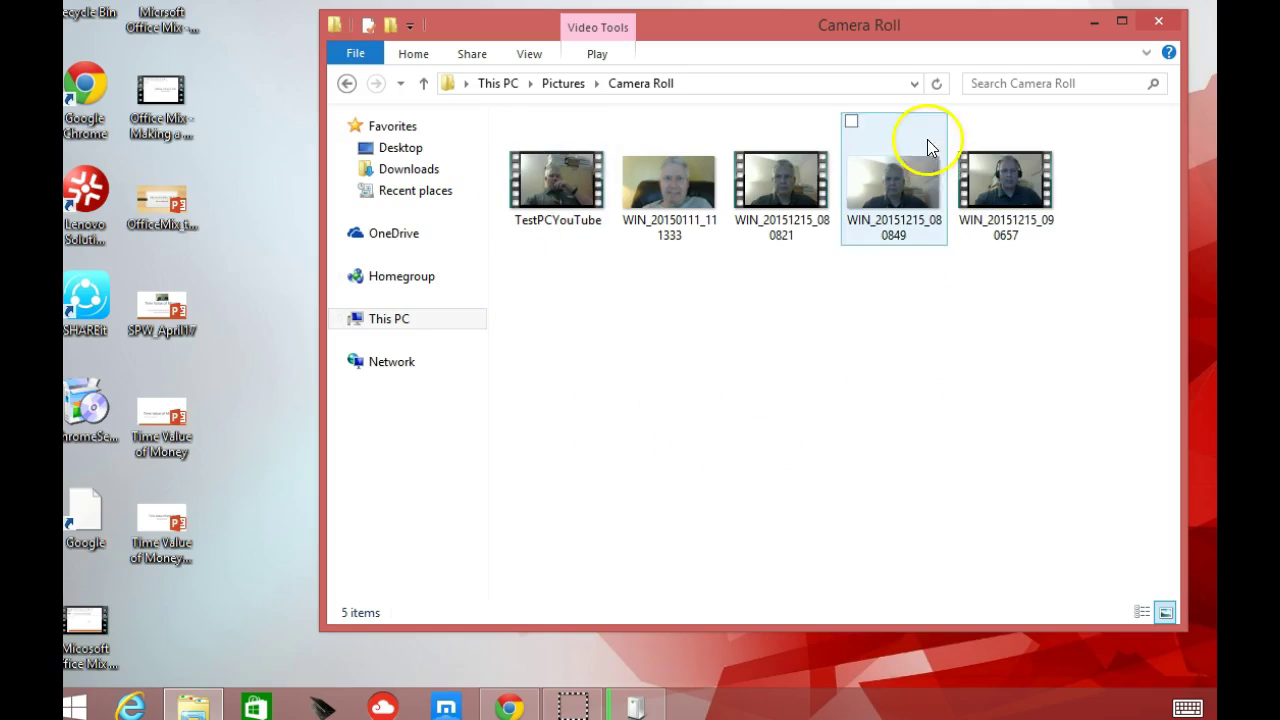
double_click(1002, 228)
right_click(1002, 220)
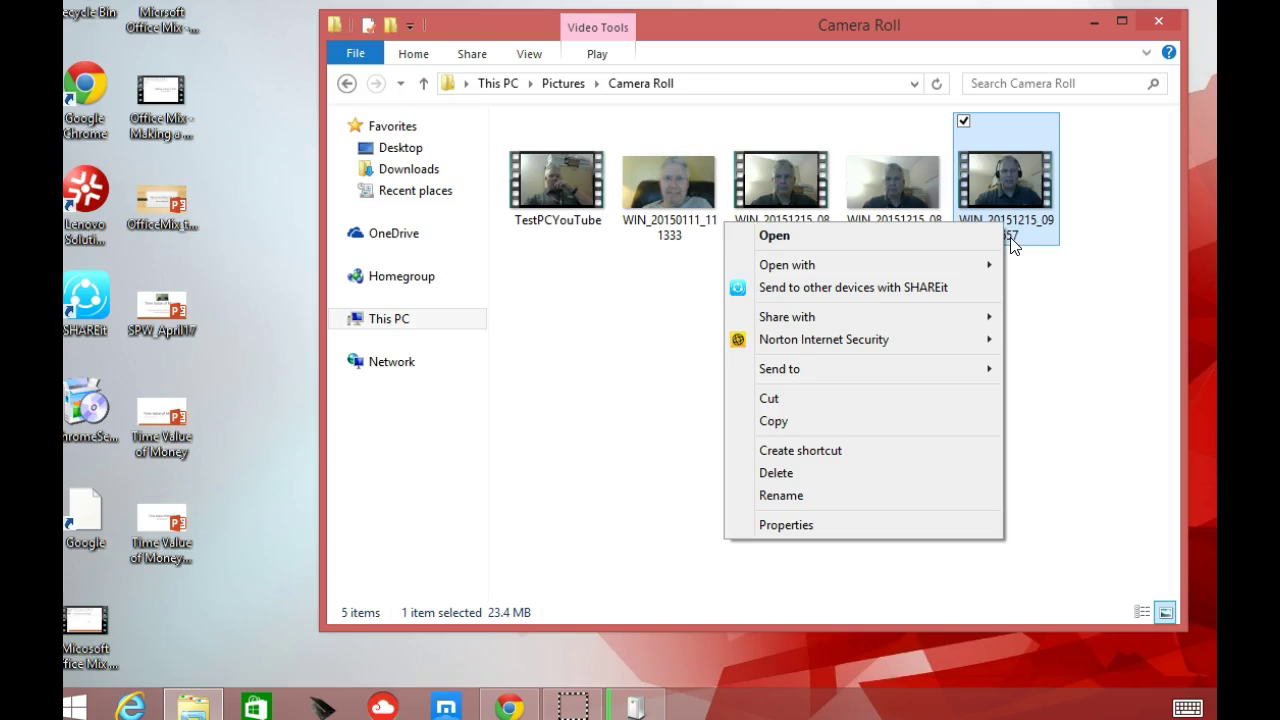
- Rename the newest webcam clip to WK5_Smith-Feedback, correcting the mistyped letters
left_click(774, 497)
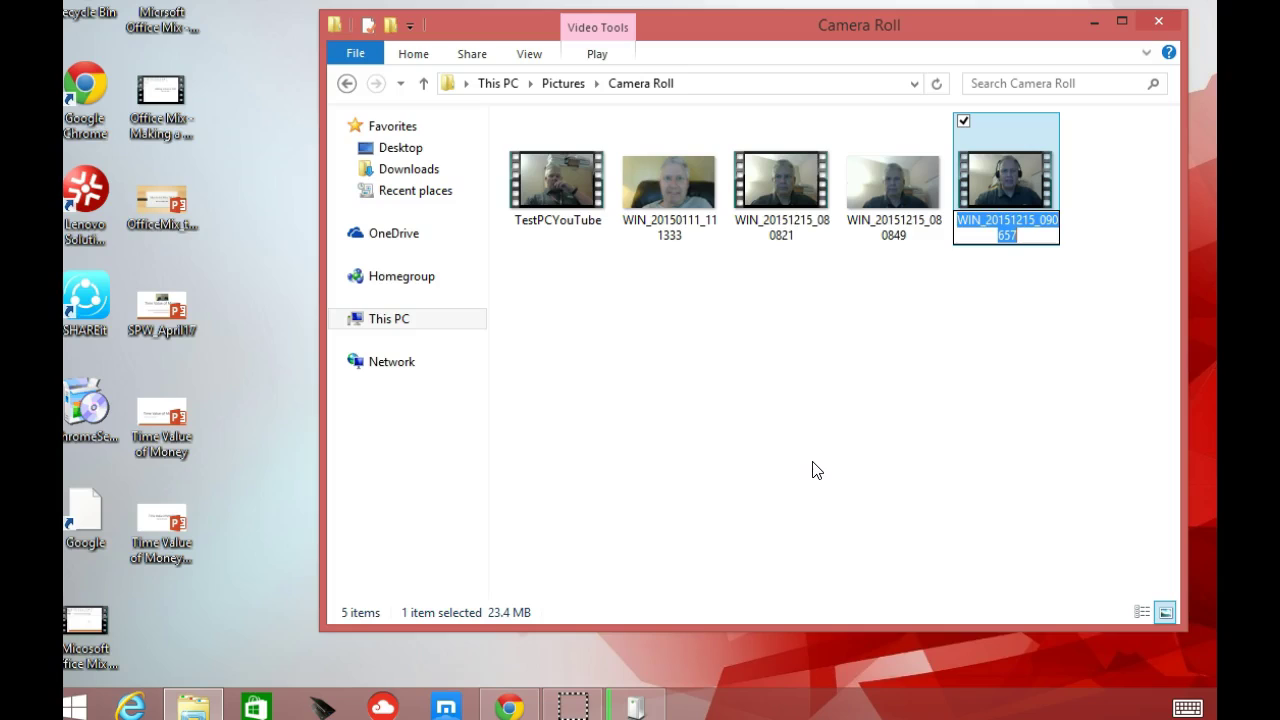
type("WK5_SMith")
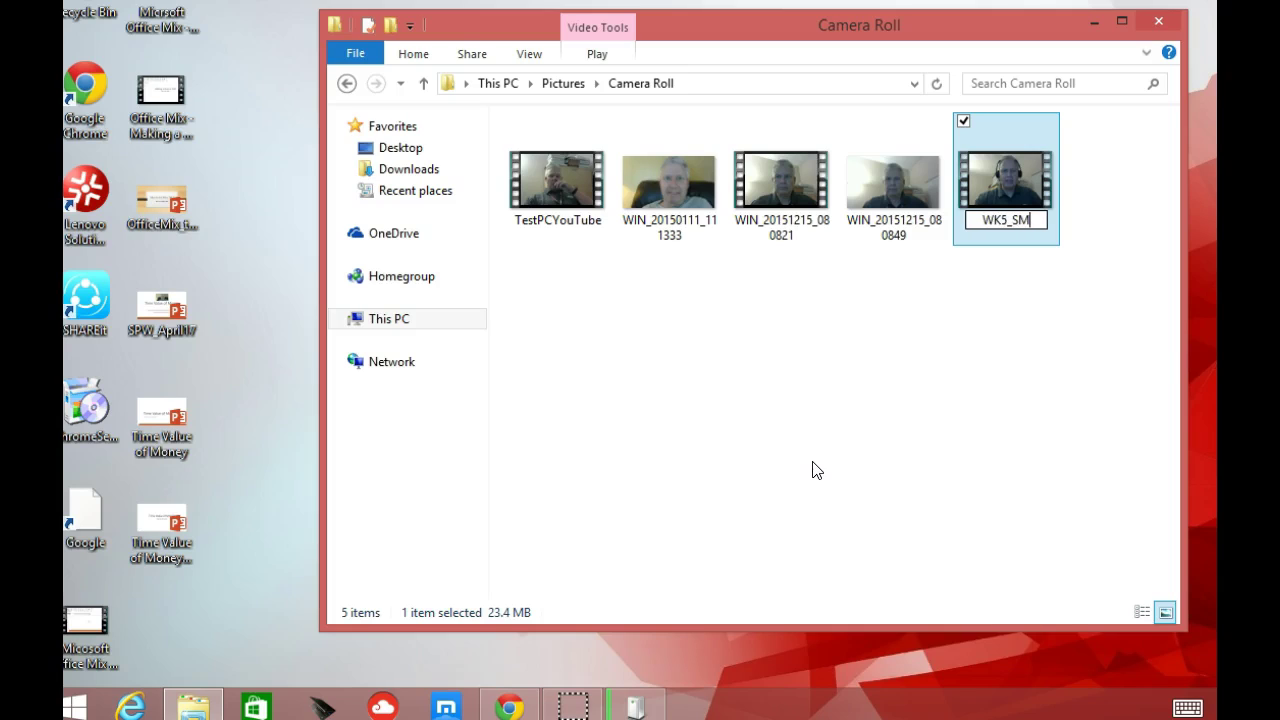
key("BackSpace")
key("BackSpace")
key("BackSpace")
key("BackSpace")
key("BackSpace")
type("Smith")
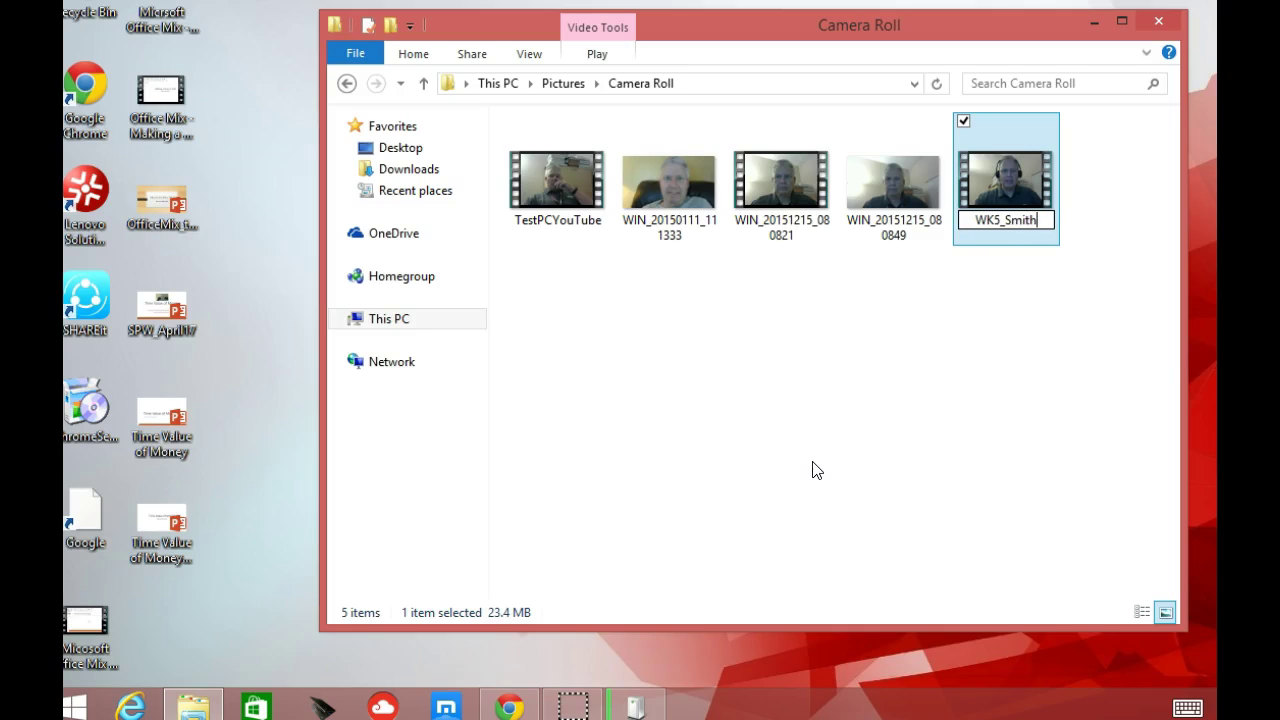
type("-Feedbac")
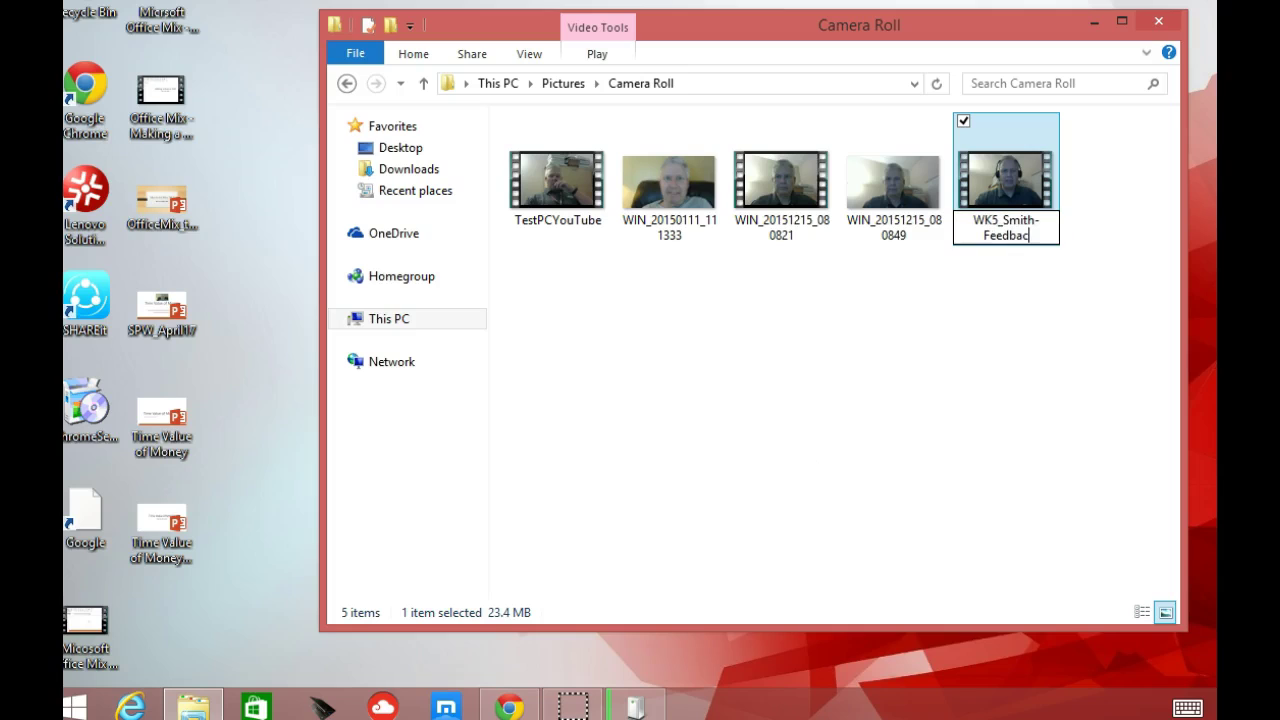
type("k")
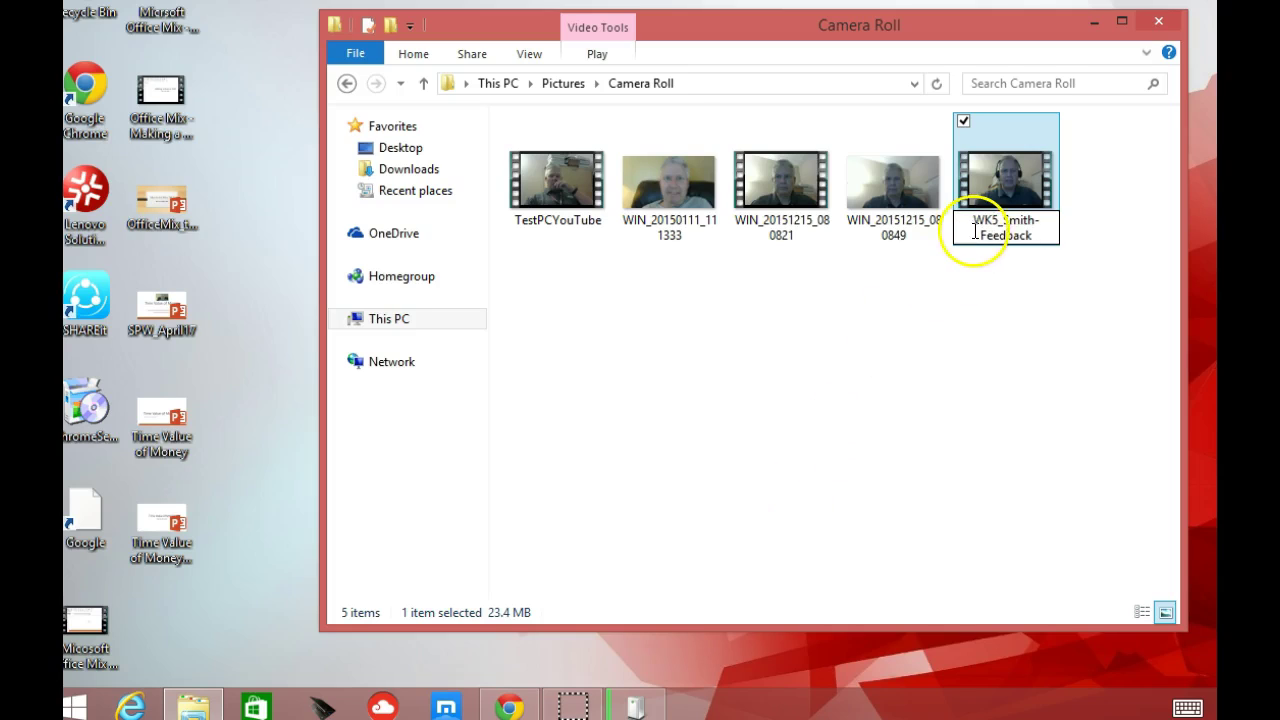
key("Return")
left_click(981, 279)
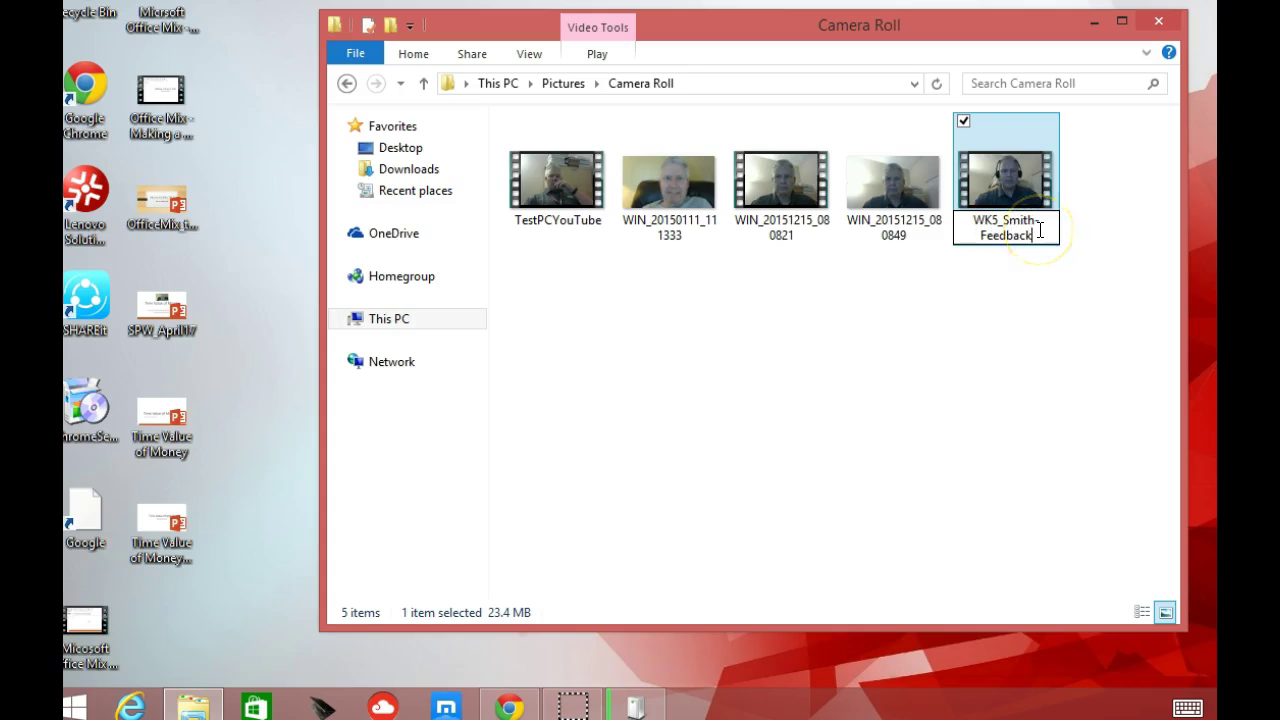
left_click(1015, 335)
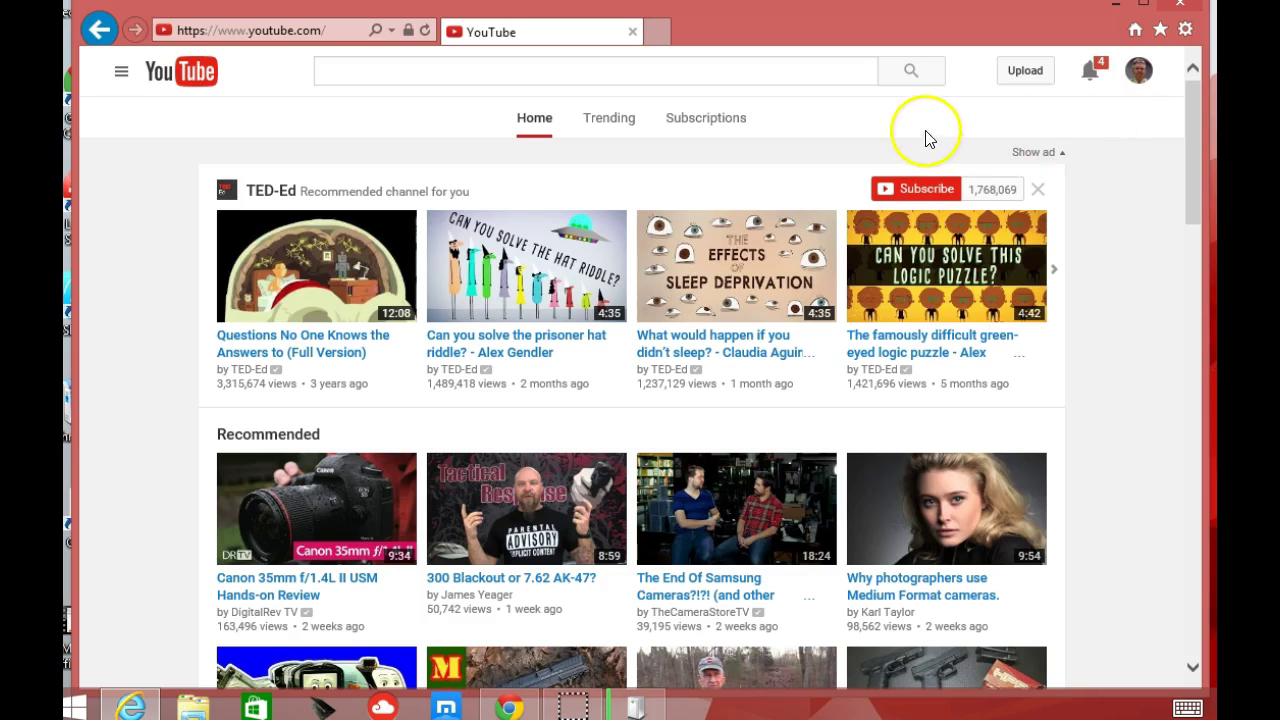
- From YouTube's Upload page, open the Webcam capture recorder under Create Videos
left_click(1030, 78)
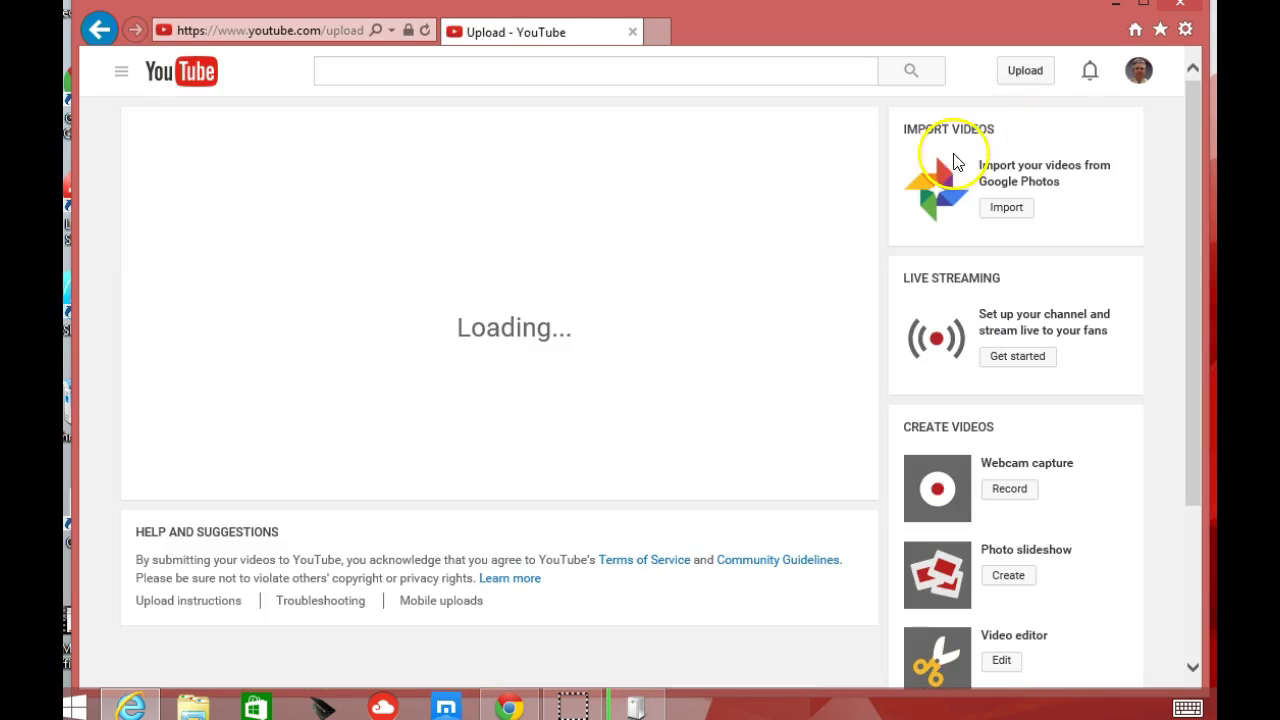
left_click(724, 394)
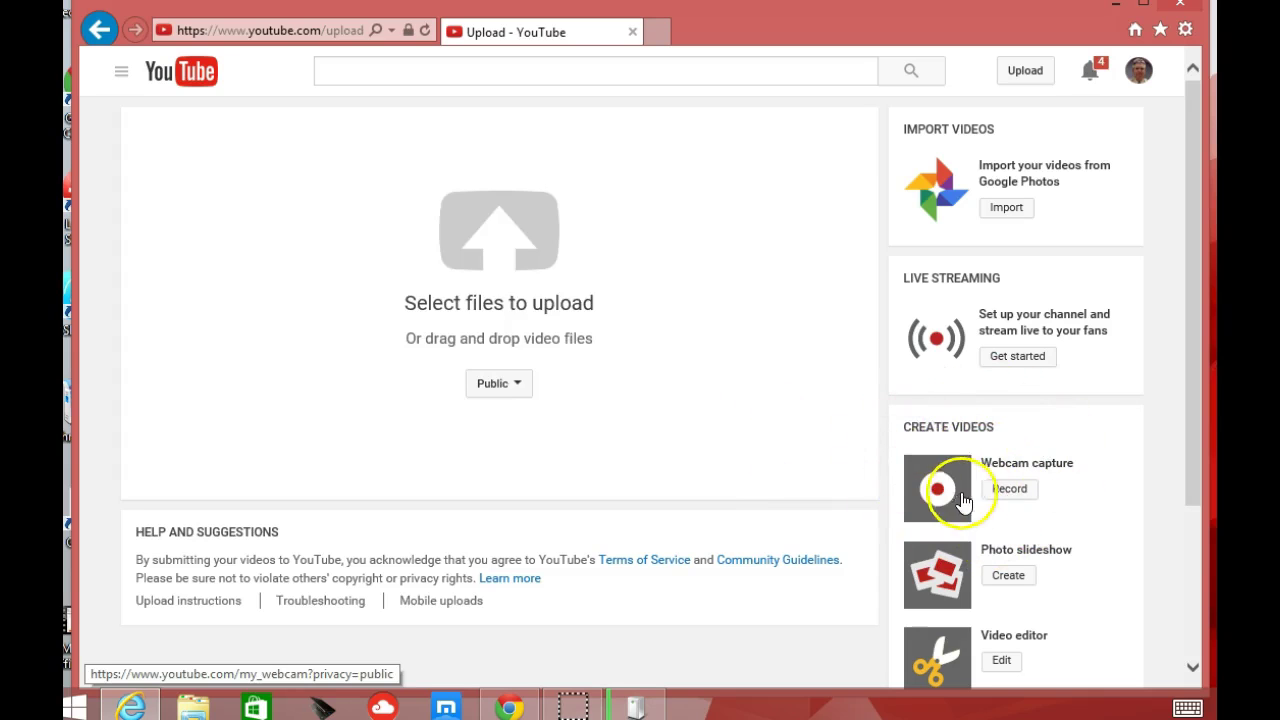
left_click(1014, 497)
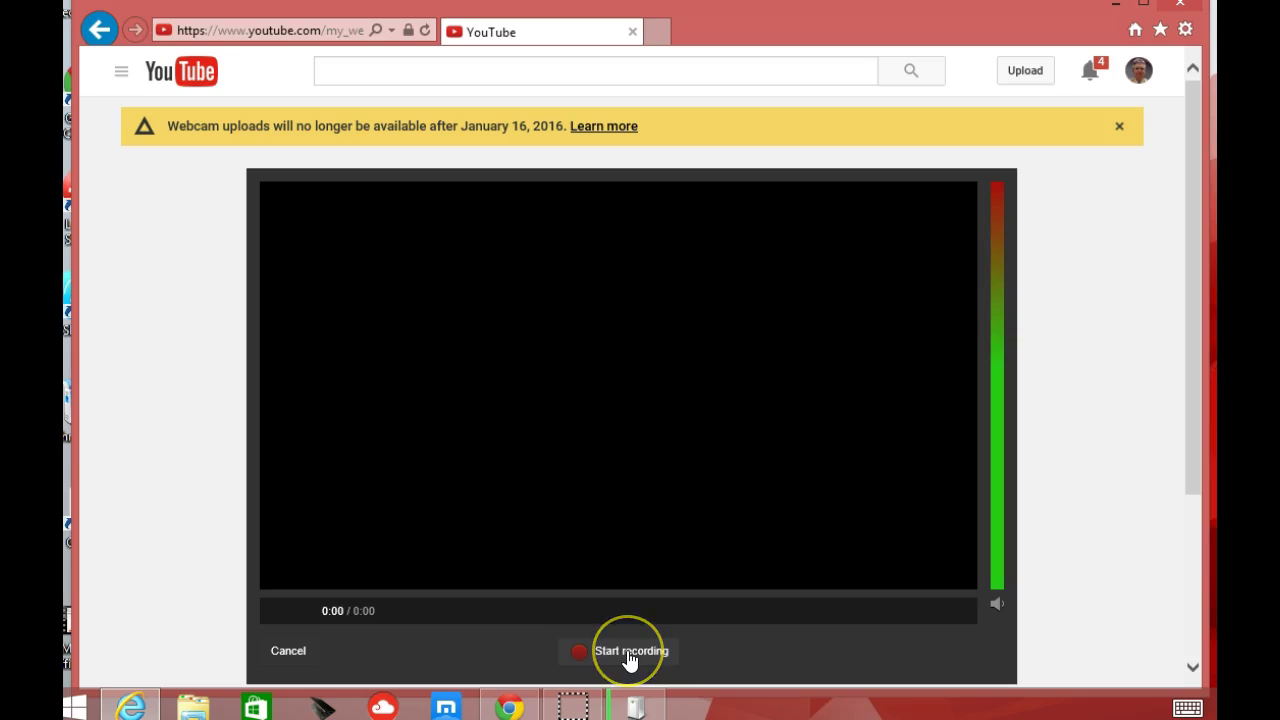
- Try starting a webcam recording, then back out to the Upload page
left_click(707, 640)
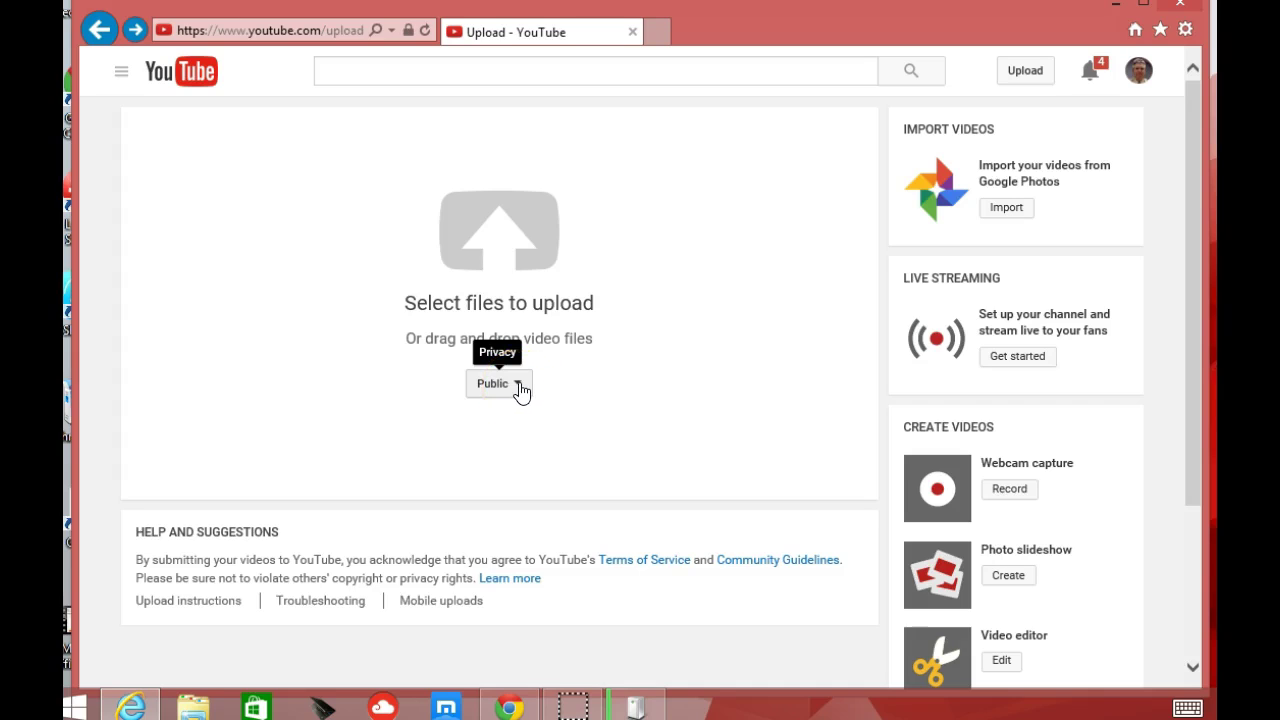
- Switch the upload's privacy setting from Public to Unlisted
left_click(520, 389)
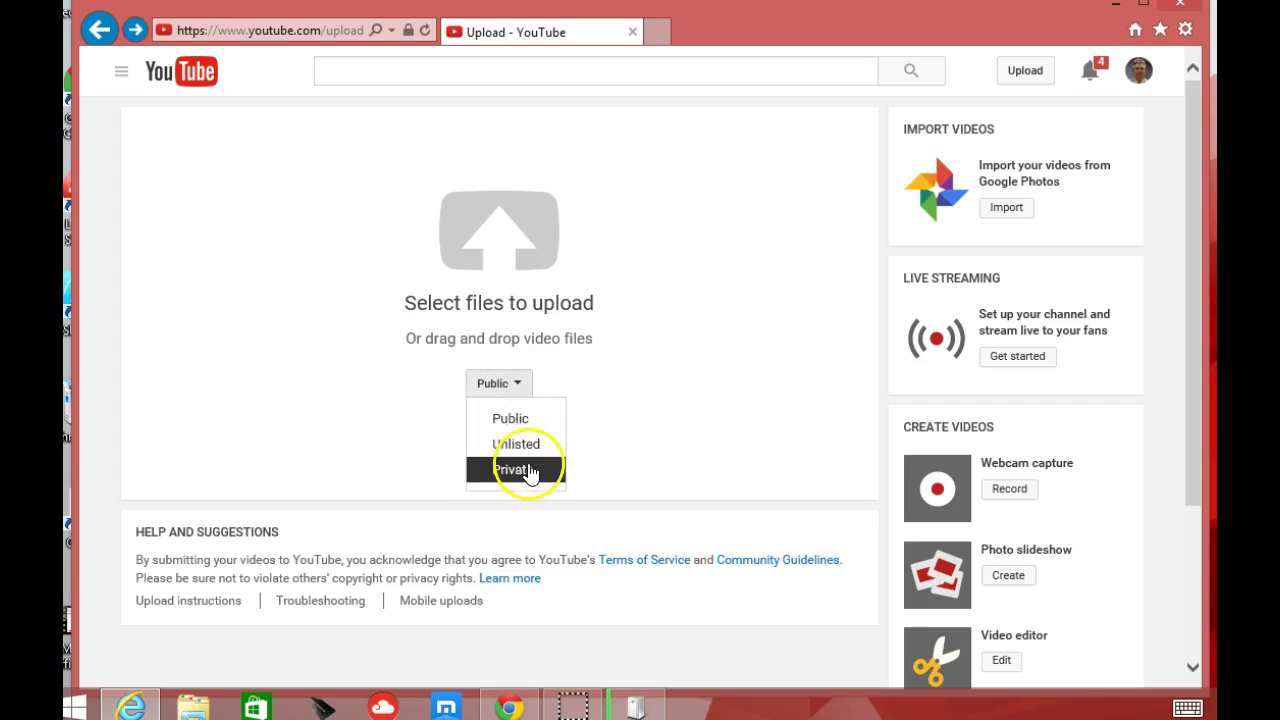
left_click(528, 460)
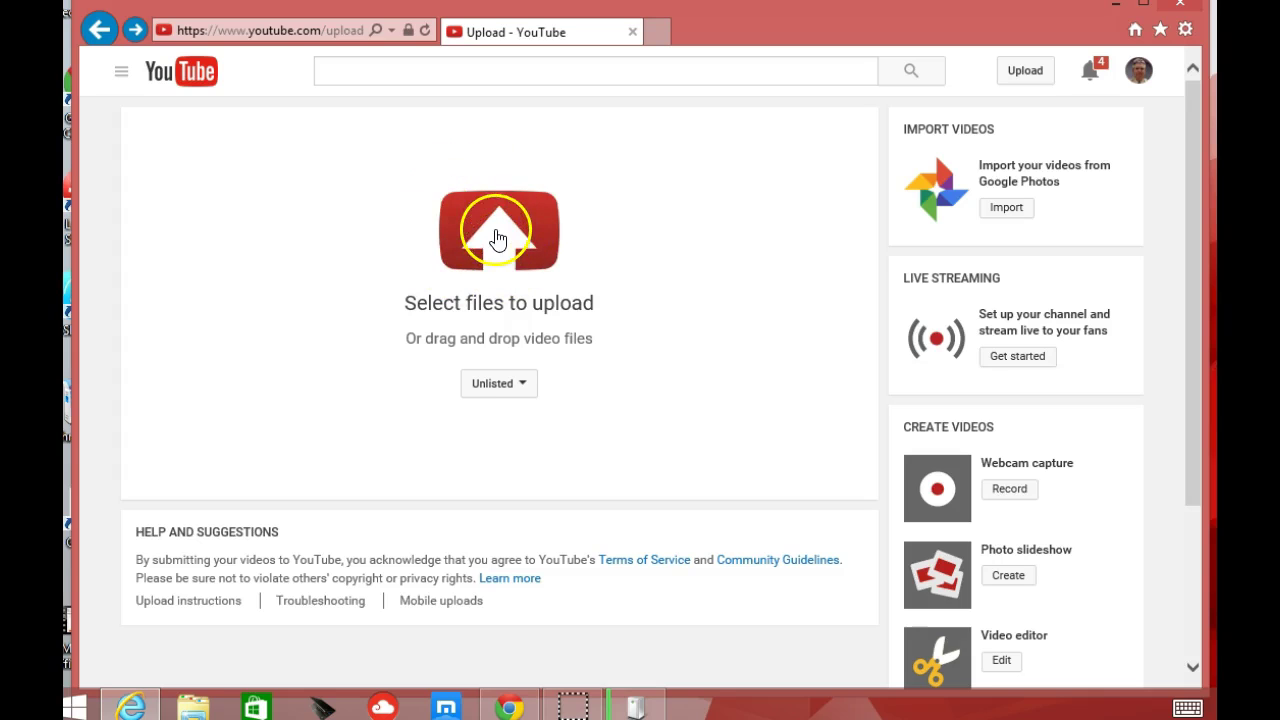
- Select the WK5 Smith Feedback video from Camera Roll and start its unlisted upload
left_click(498, 238)
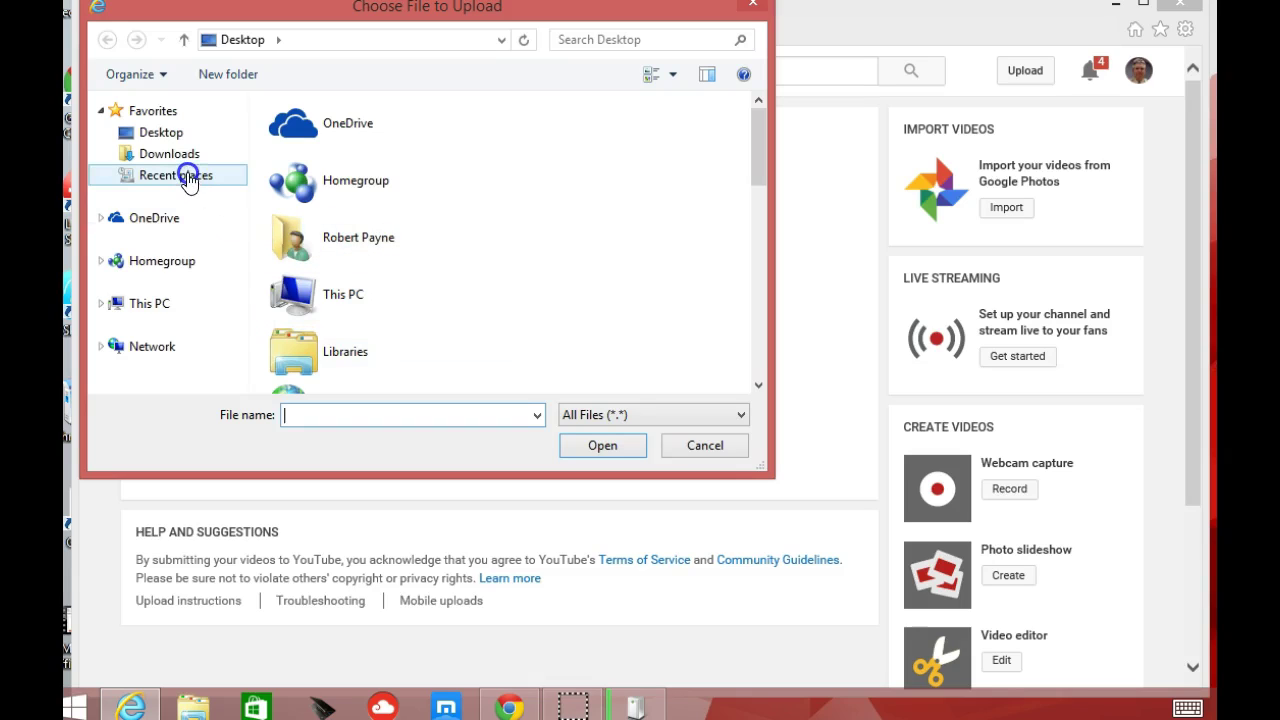
left_click(187, 177)
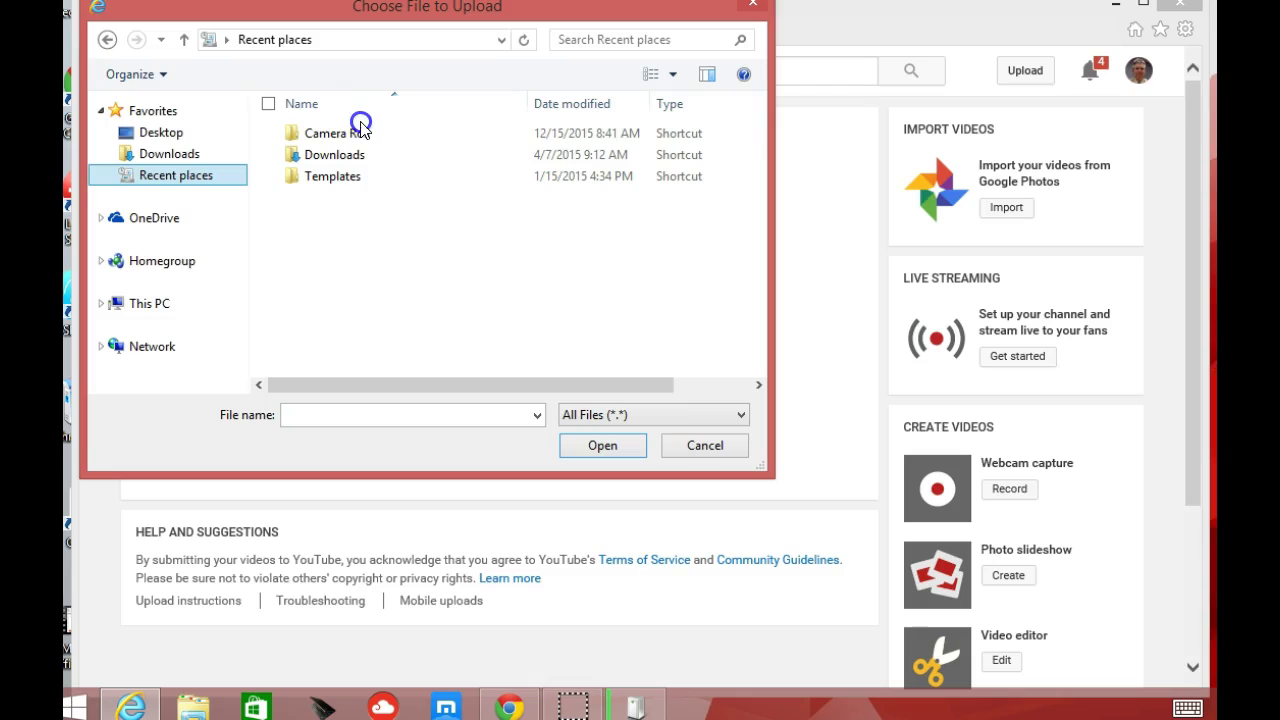
left_click(358, 133)
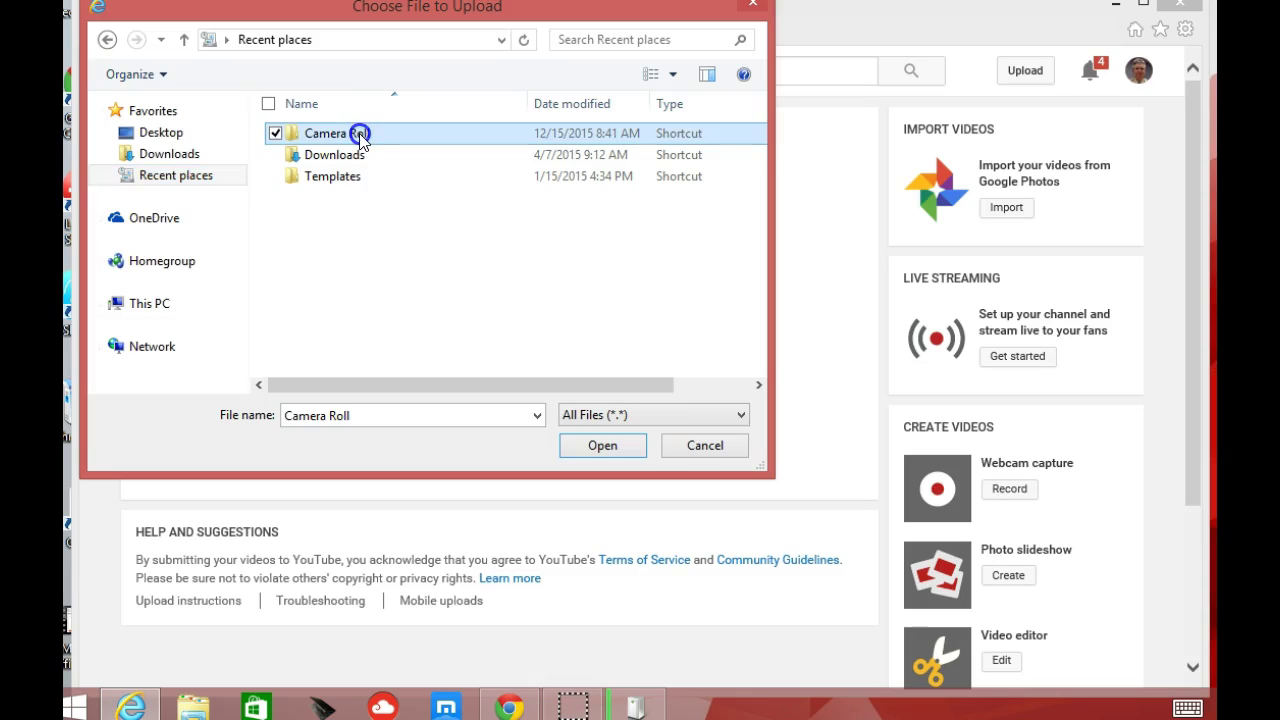
double_click(359, 134)
left_click(299, 289)
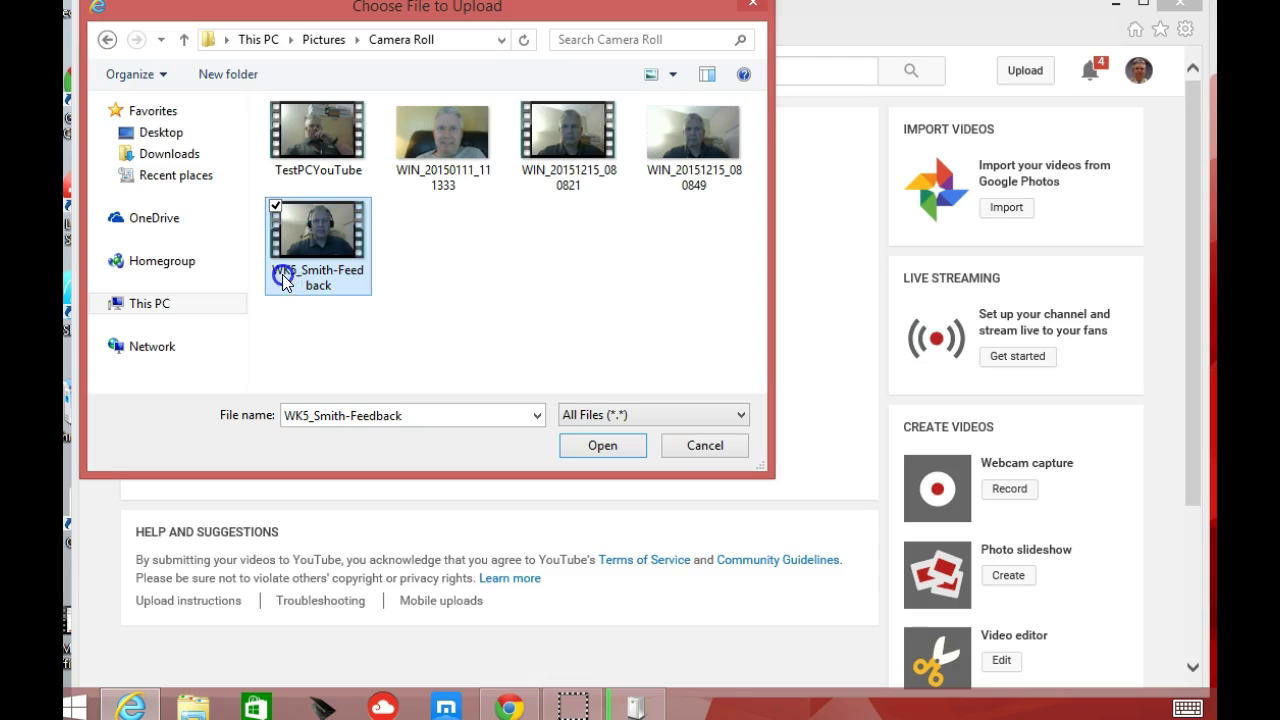
left_click(576, 460)
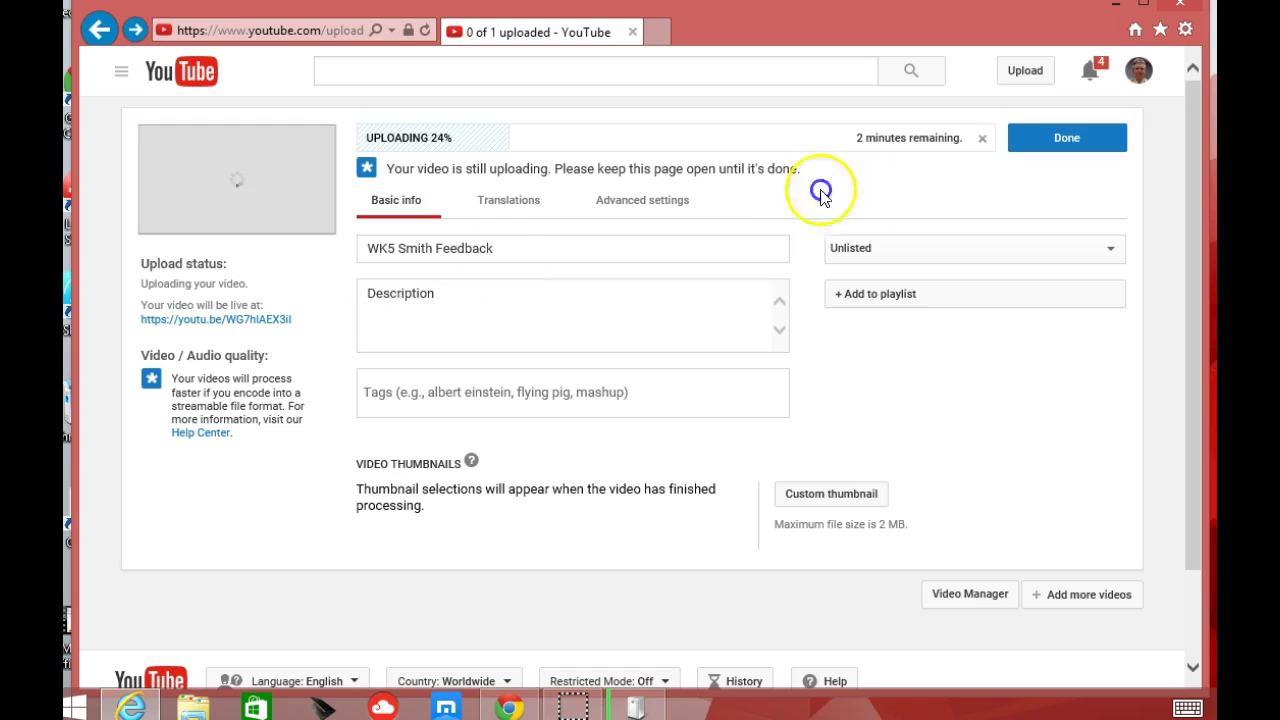
- Once WK5 Smith Feedback finishes processing, confirm it with Done to reach its share link
left_click(1072, 140)
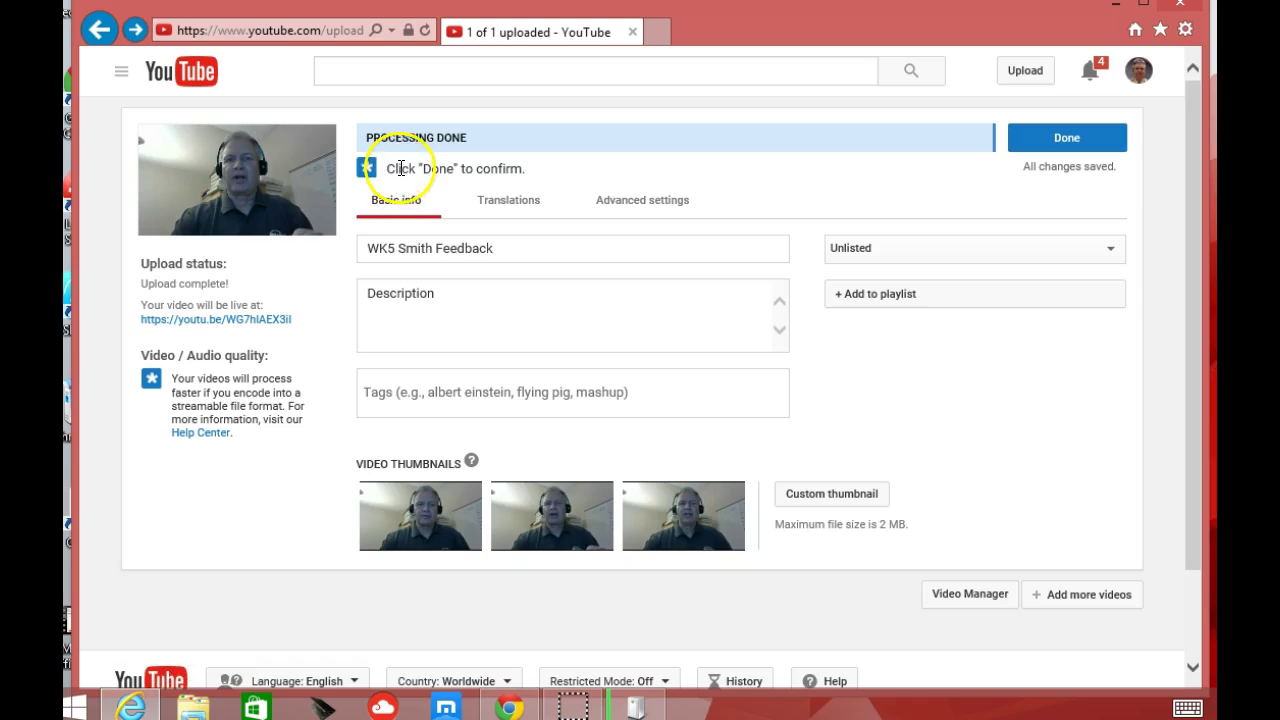
left_click(1062, 139)
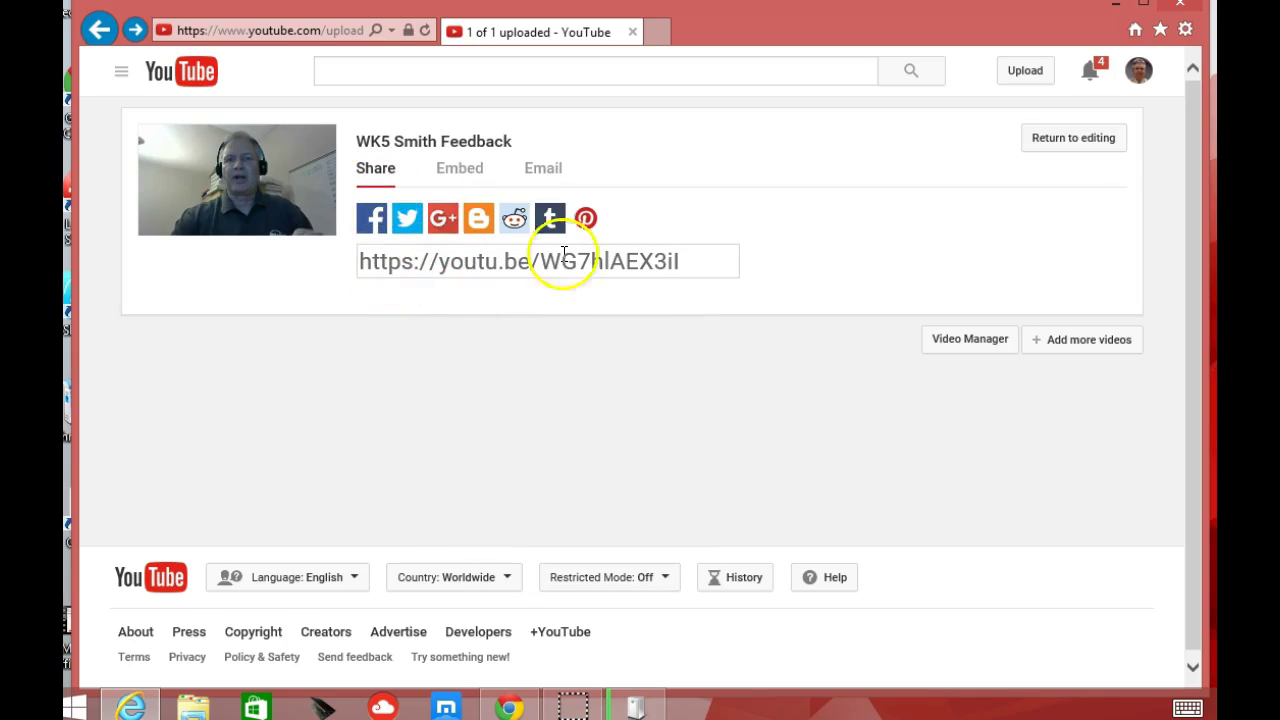
- Copy the video's youtu.be short link, then select its 560×315 iframe embed code
left_click_drag(689, 256, 514, 251)
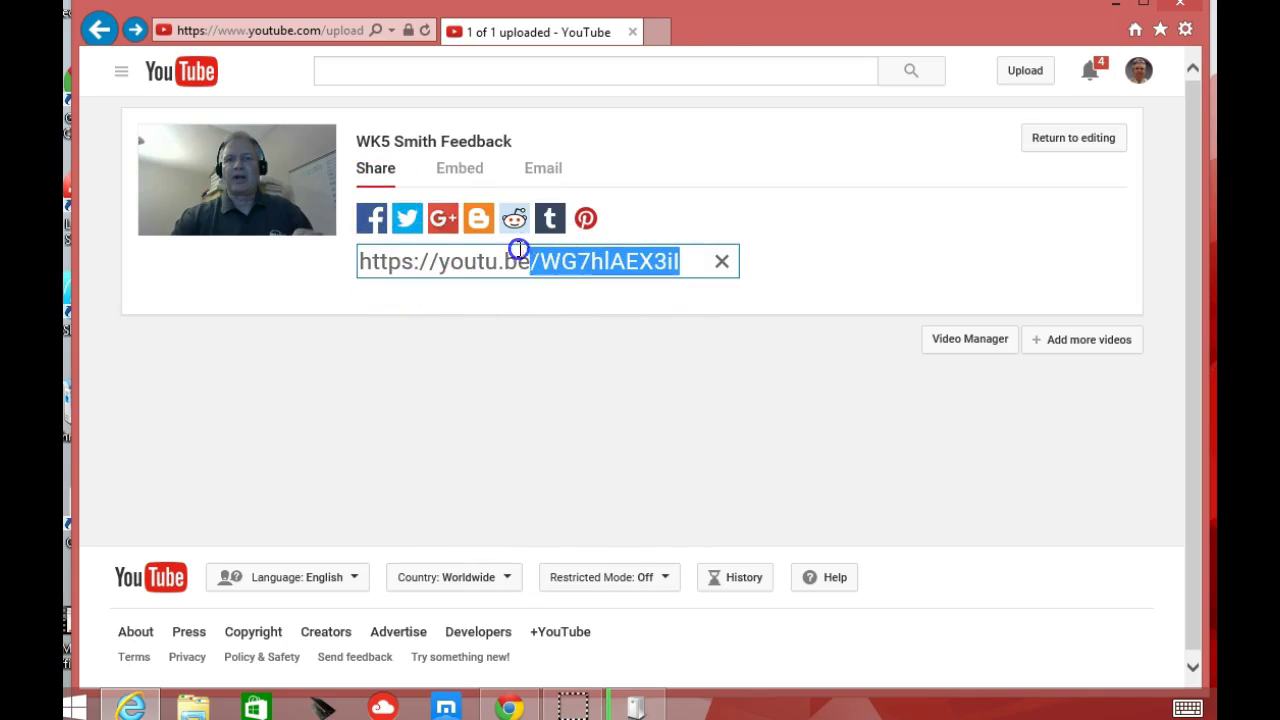
key("ctrl+a")
left_click(520, 336)
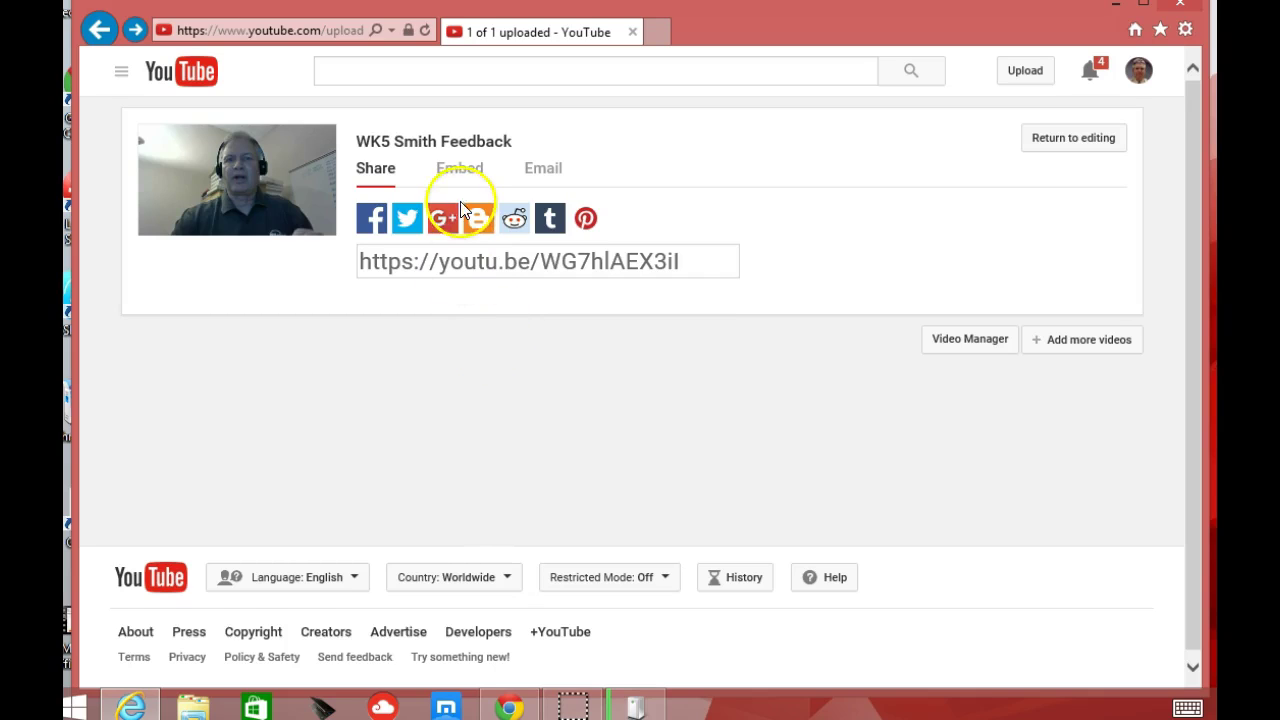
left_click(460, 172)
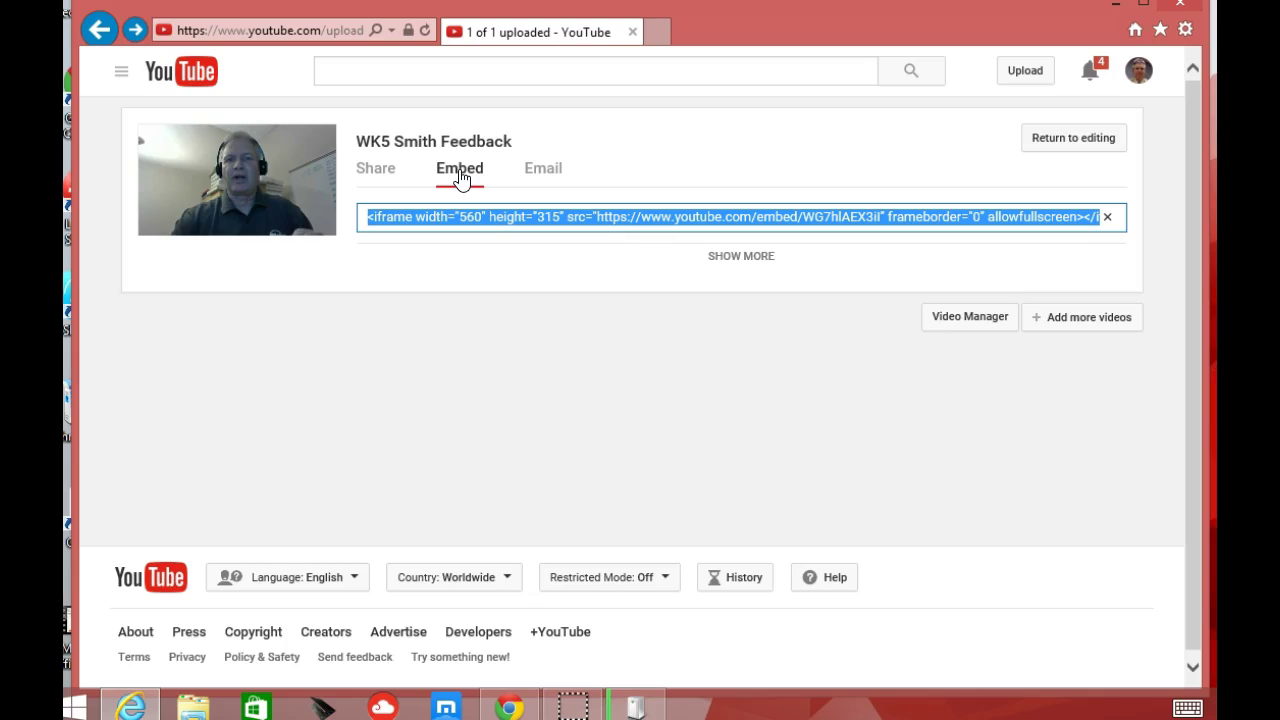
left_click(474, 205)
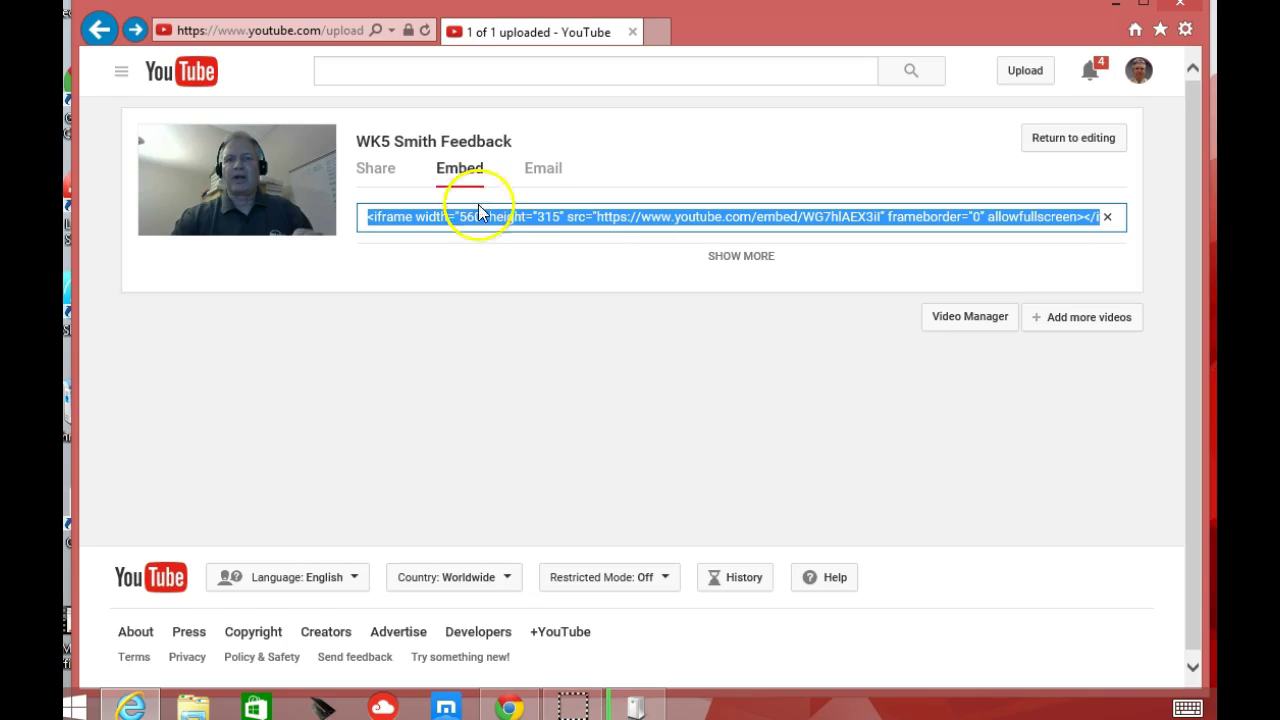
- Go to ol.baker.edu in the address bar
left_click(346, 32)
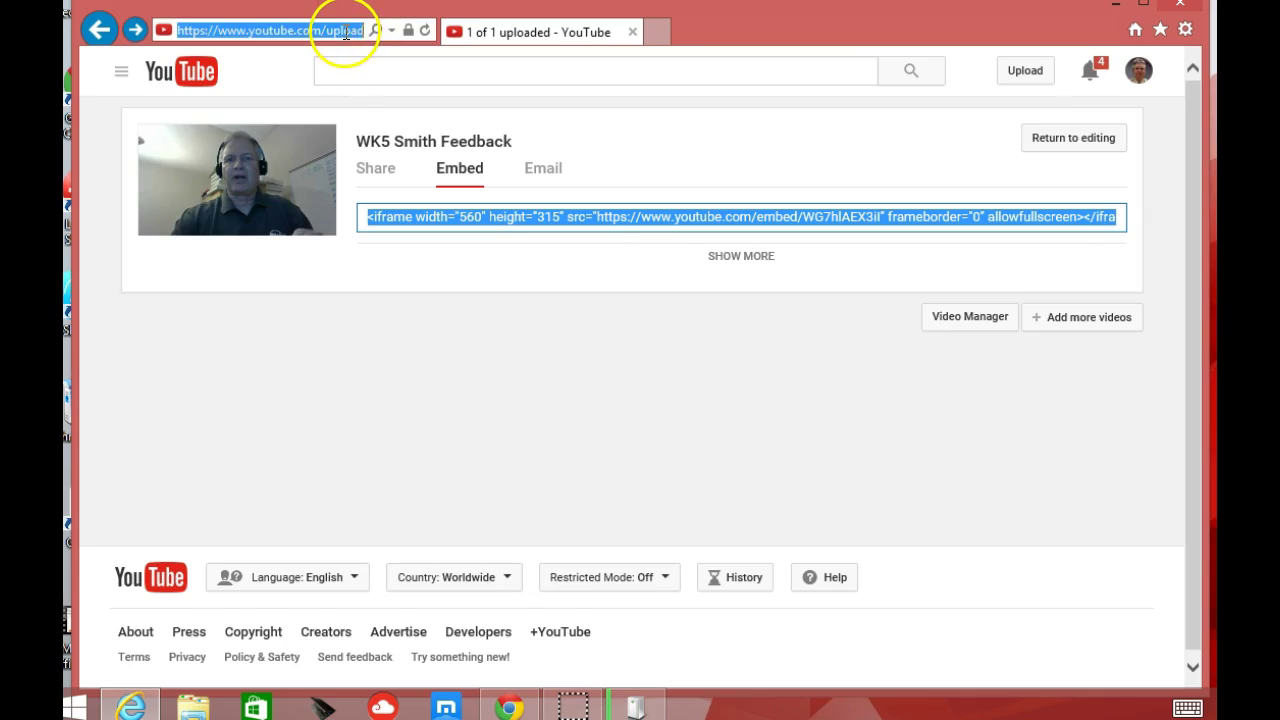
type("ol.baker.")
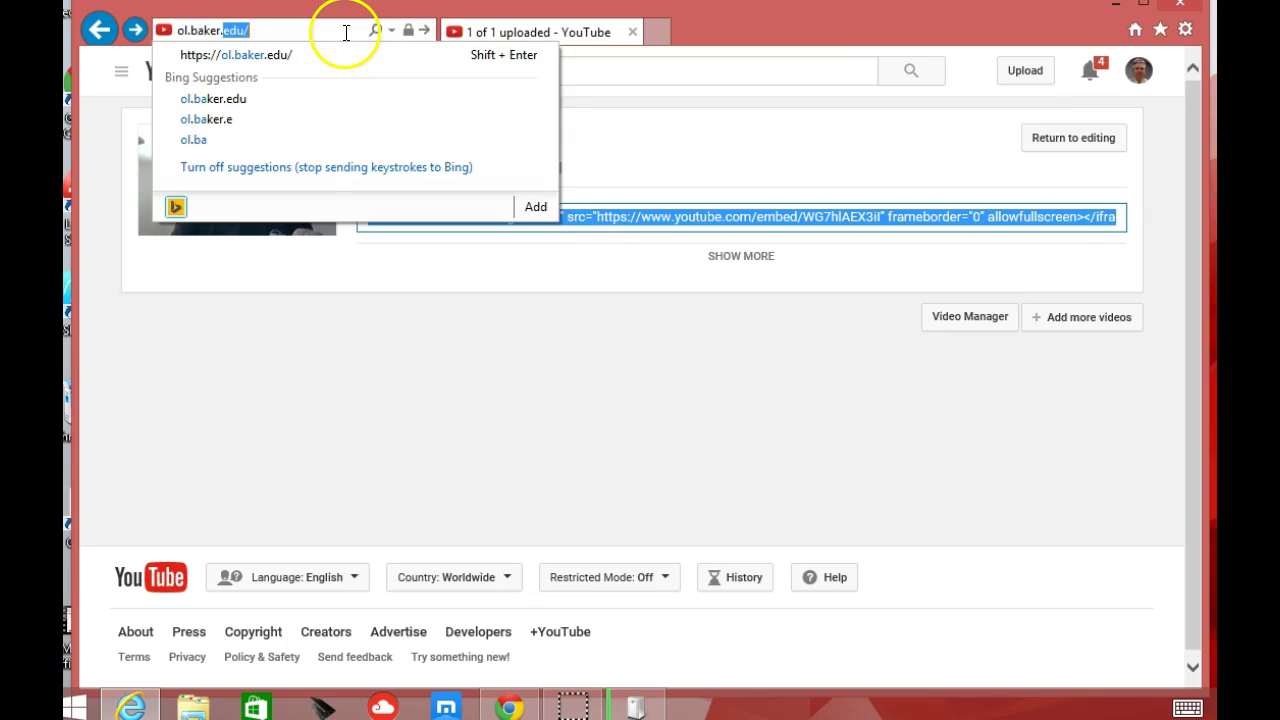
type("edu")
key("Return")
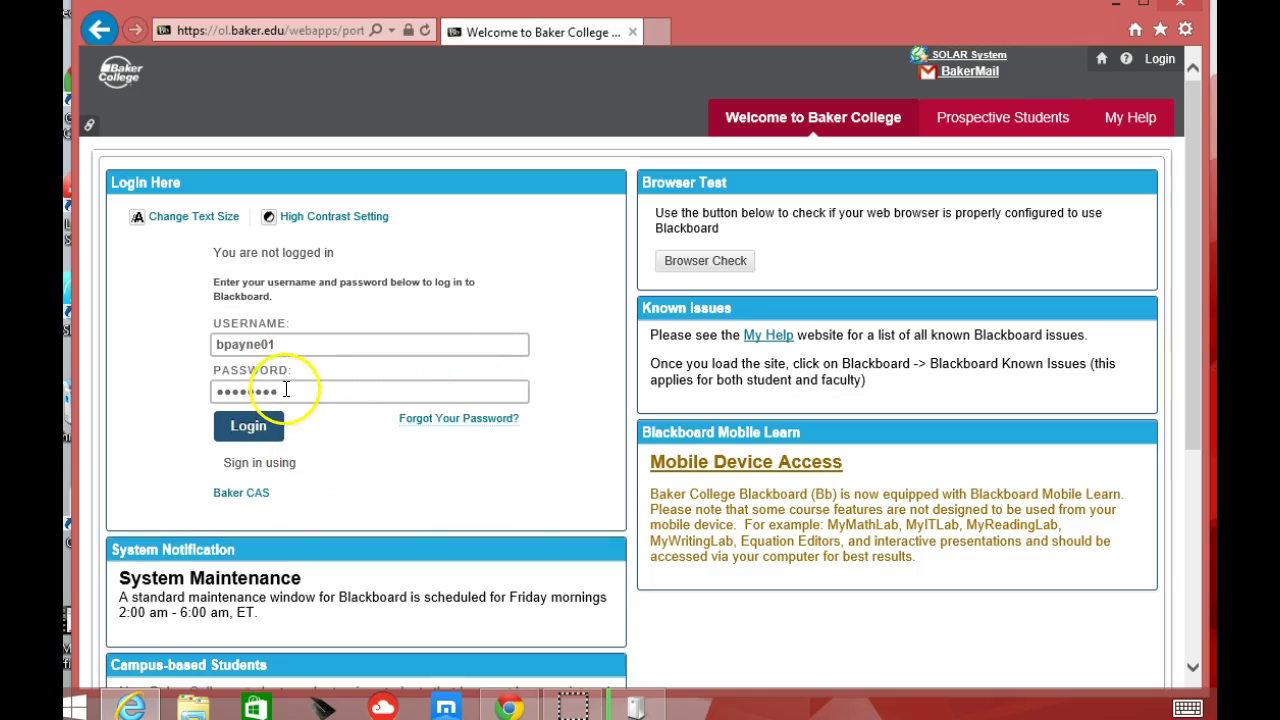
- Correct the last password character, log in, and update IE's saved password
left_click(287, 392)
key("BackSpace")
type("1")
left_click(237, 430)
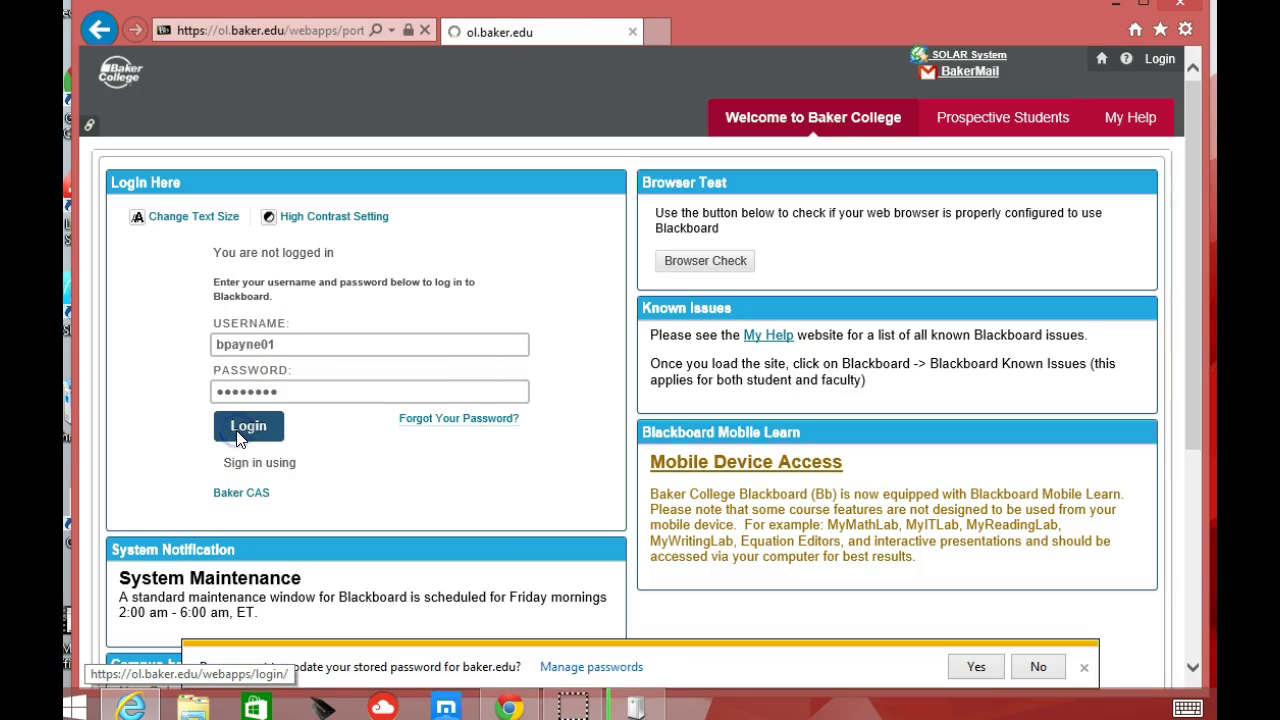
left_click(970, 667)
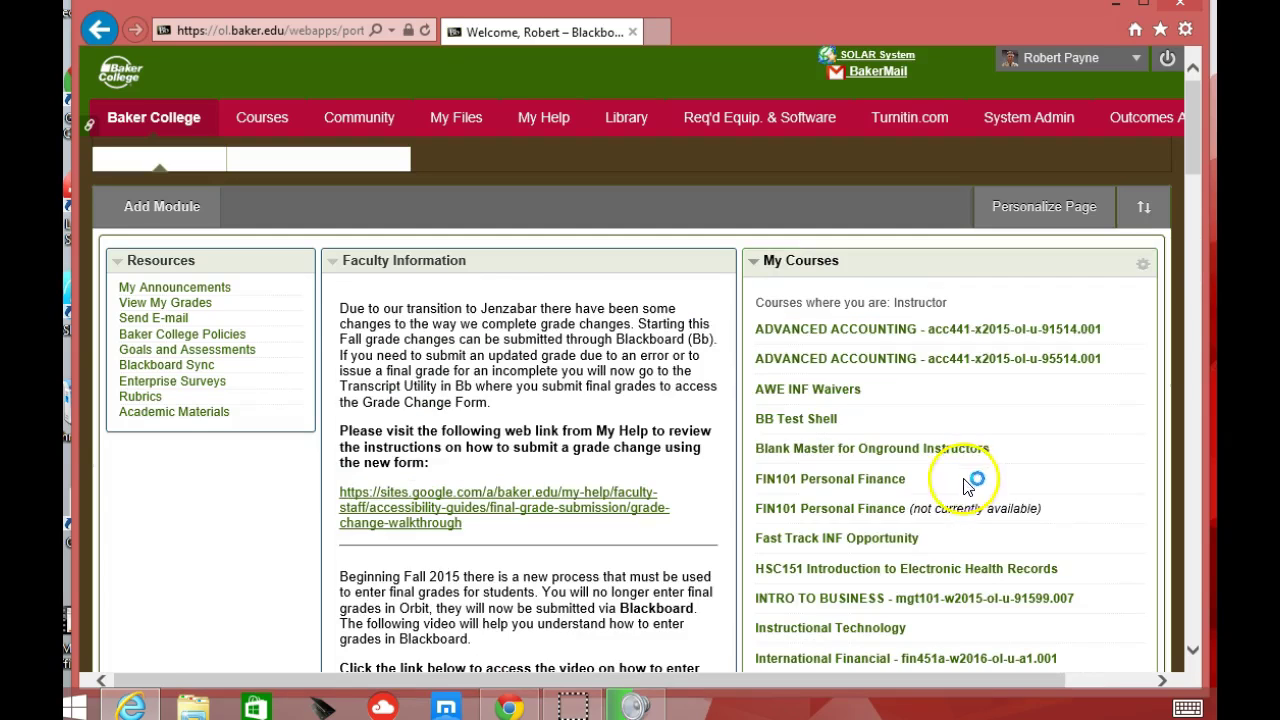
- Open BB Test Shell's Discussion Board, enter the Testing Forum, and start a new thread
left_click(794, 421)
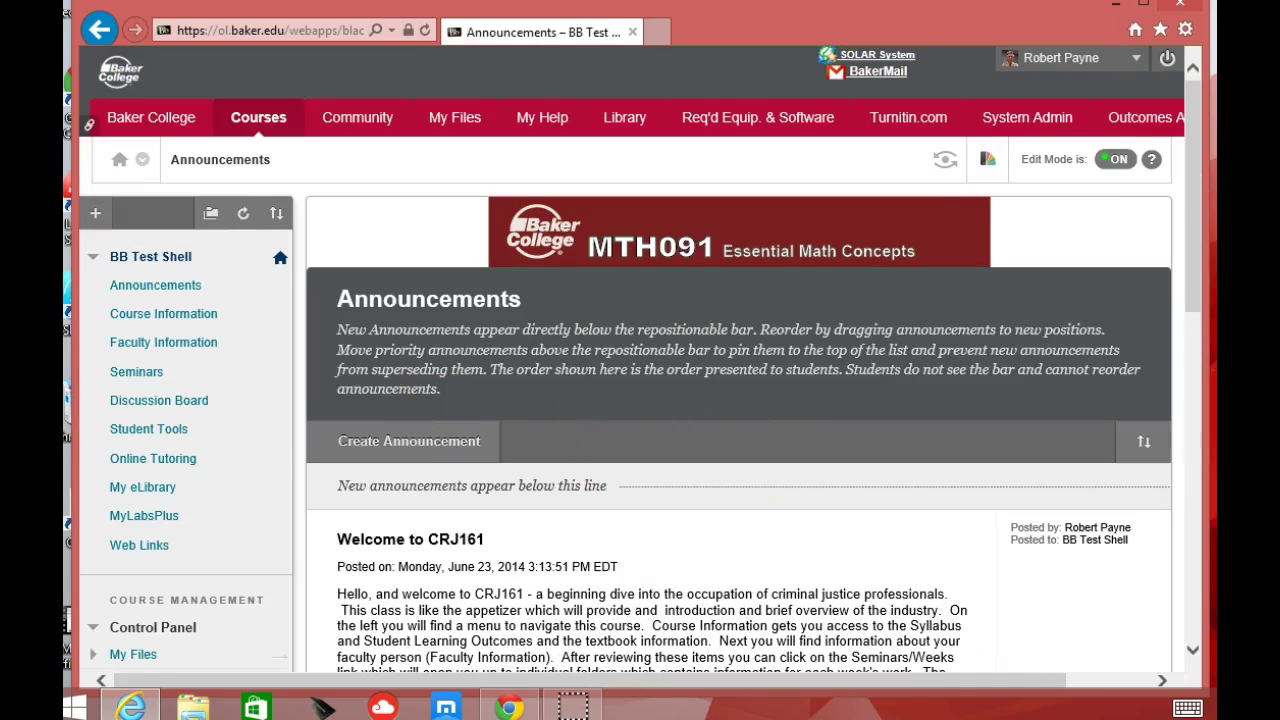
left_click(162, 400)
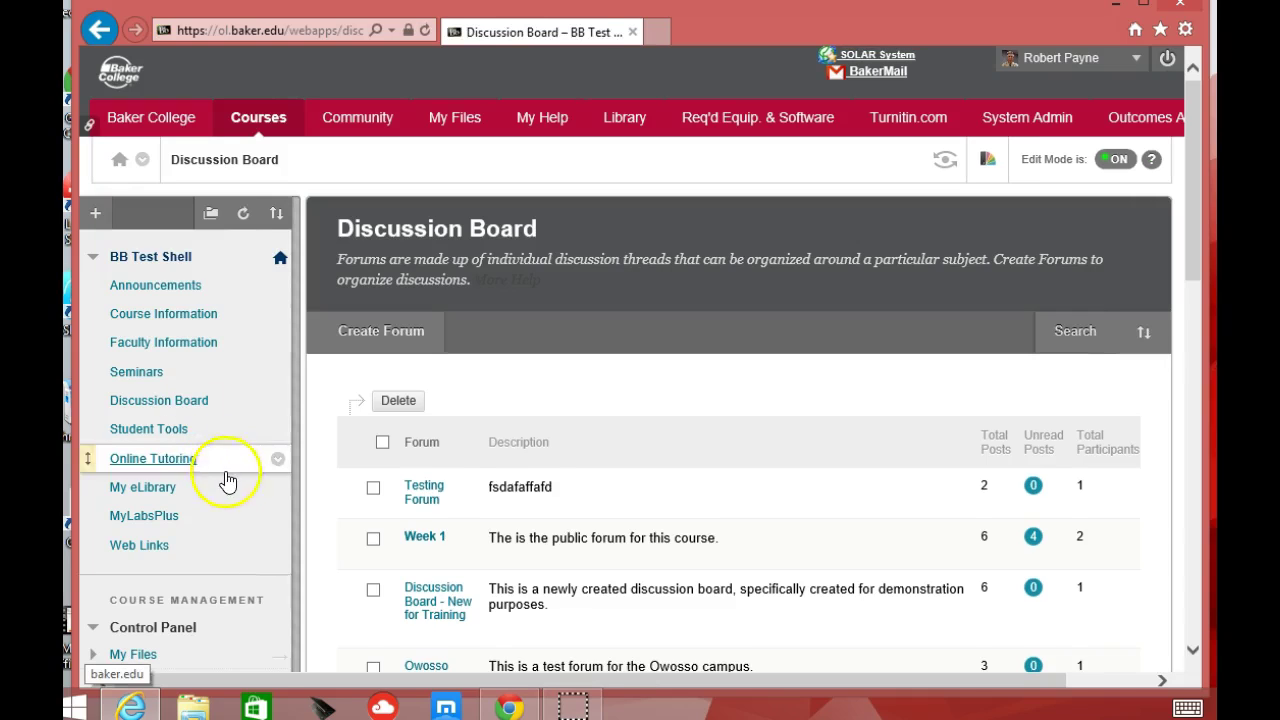
scroll(238, 487, "down", 5)
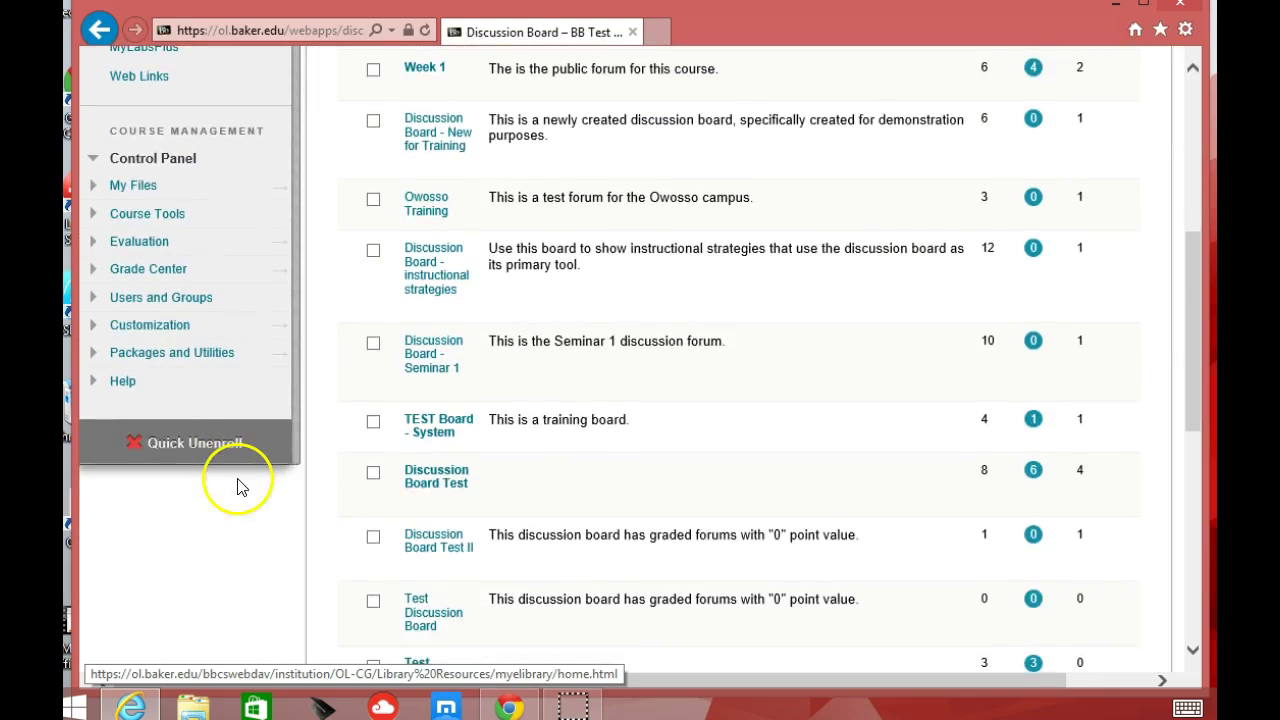
scroll(237, 486, "up", 5)
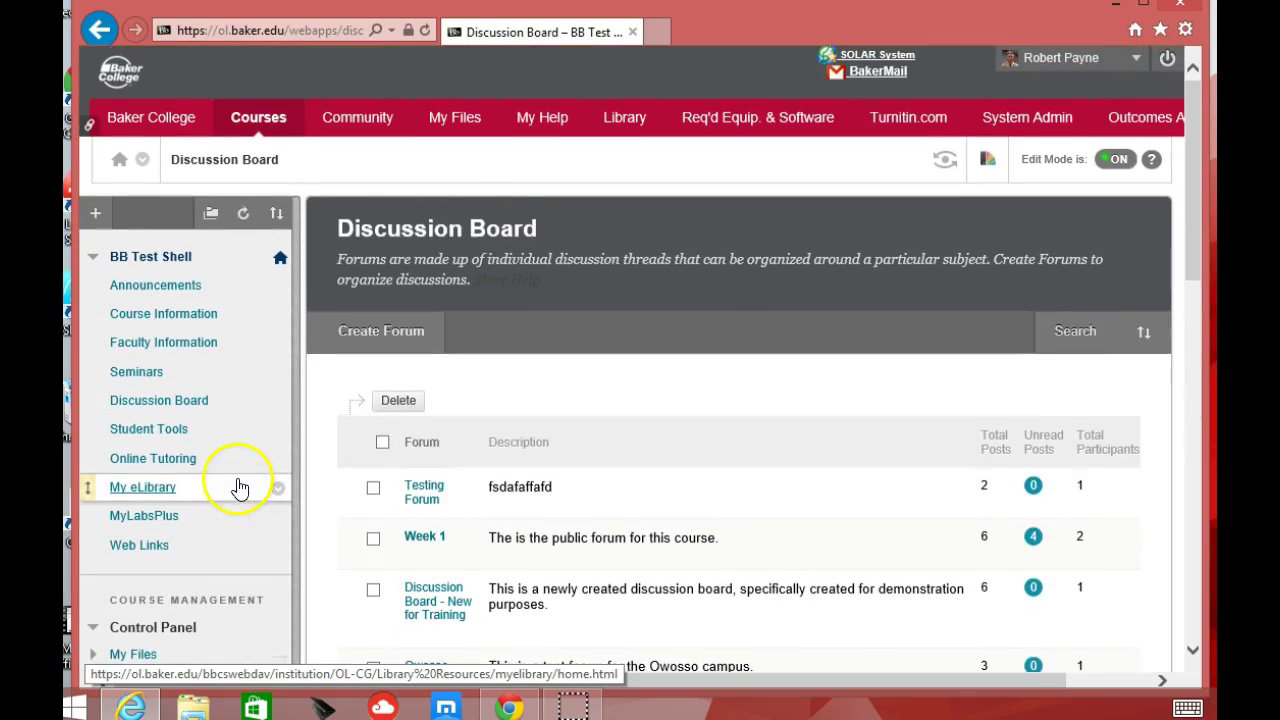
left_click(426, 487)
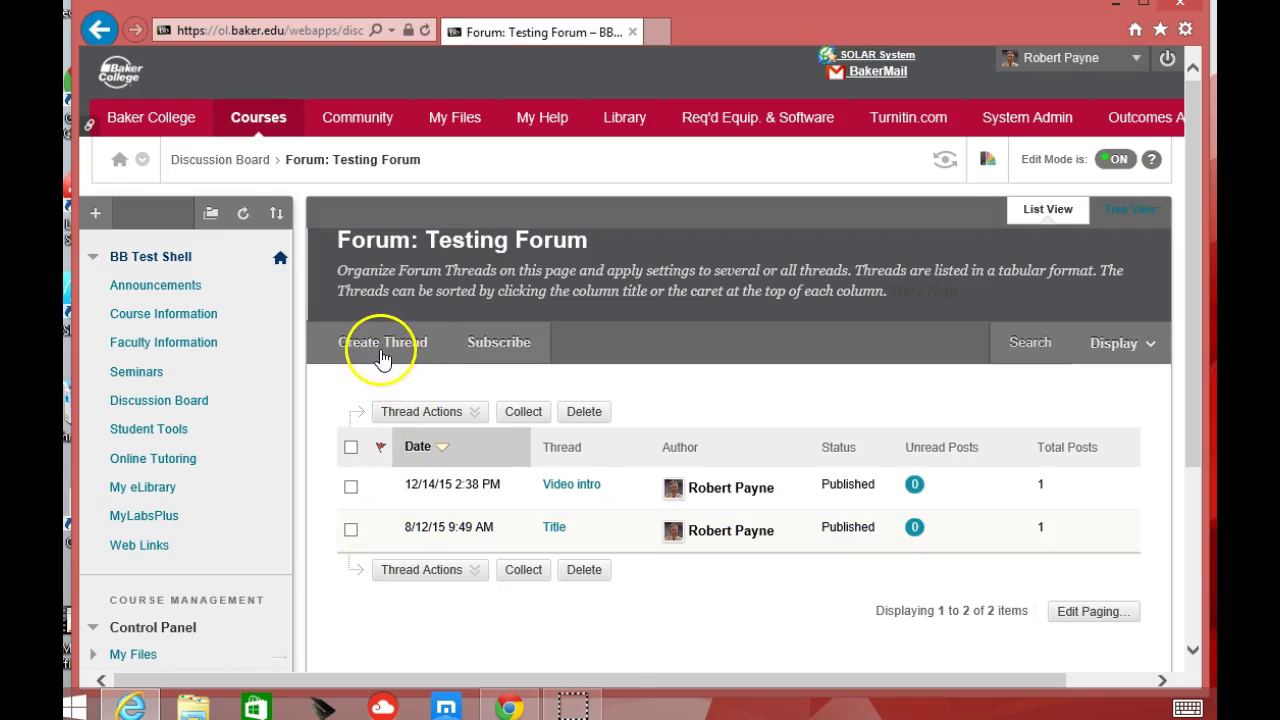
left_click(380, 352)
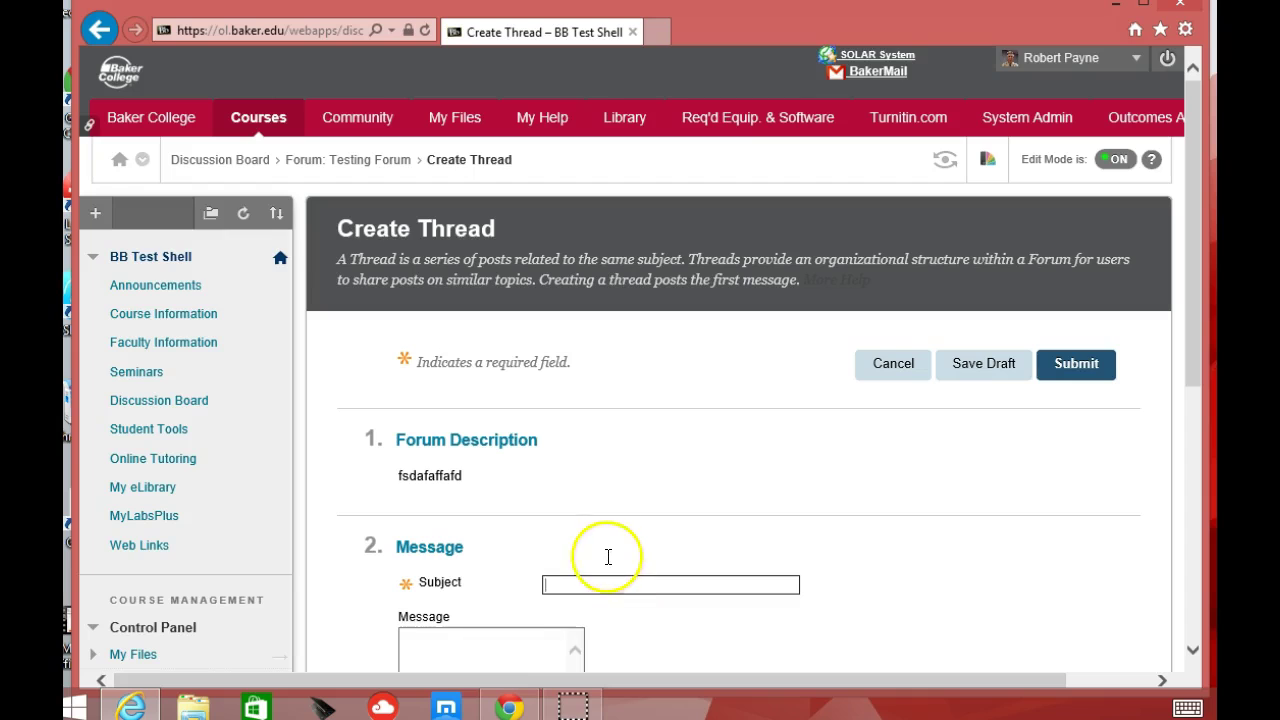
- Enter 'Lecture week 1' as the subject and place the caret in the message body
scroll(607, 556, "down", 5)
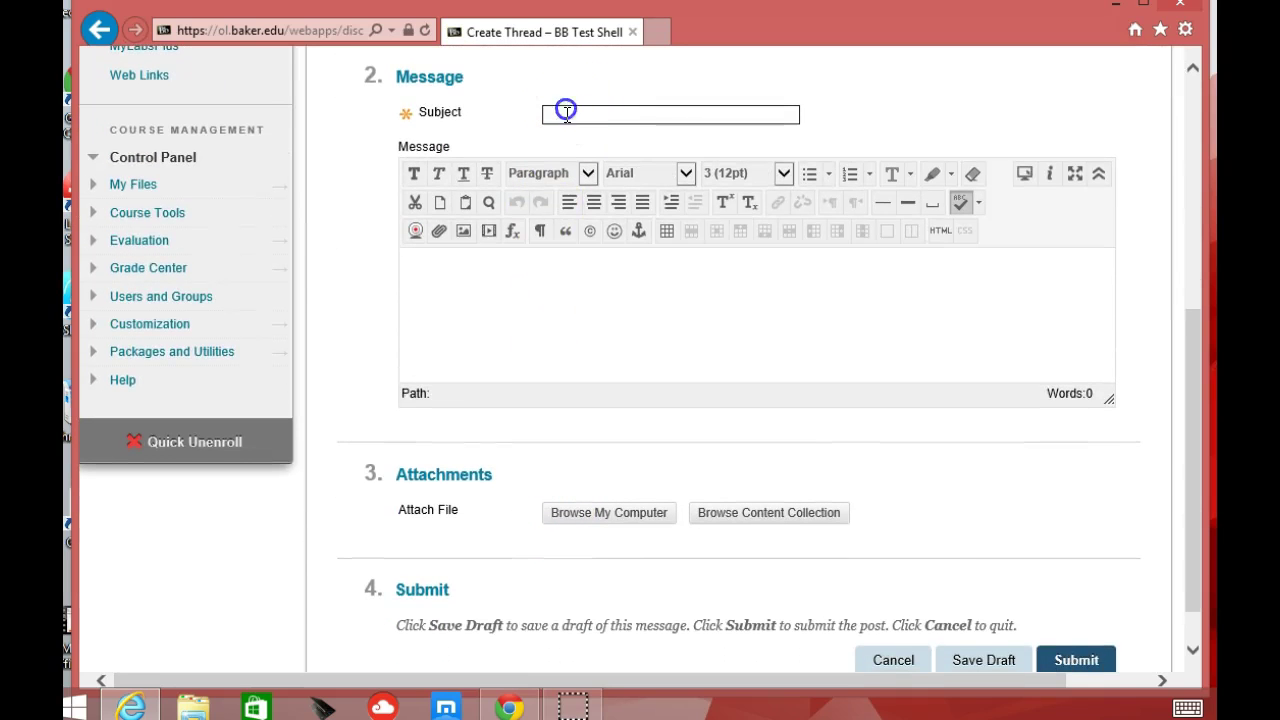
type("Lecture week 1")
left_click(402, 346)
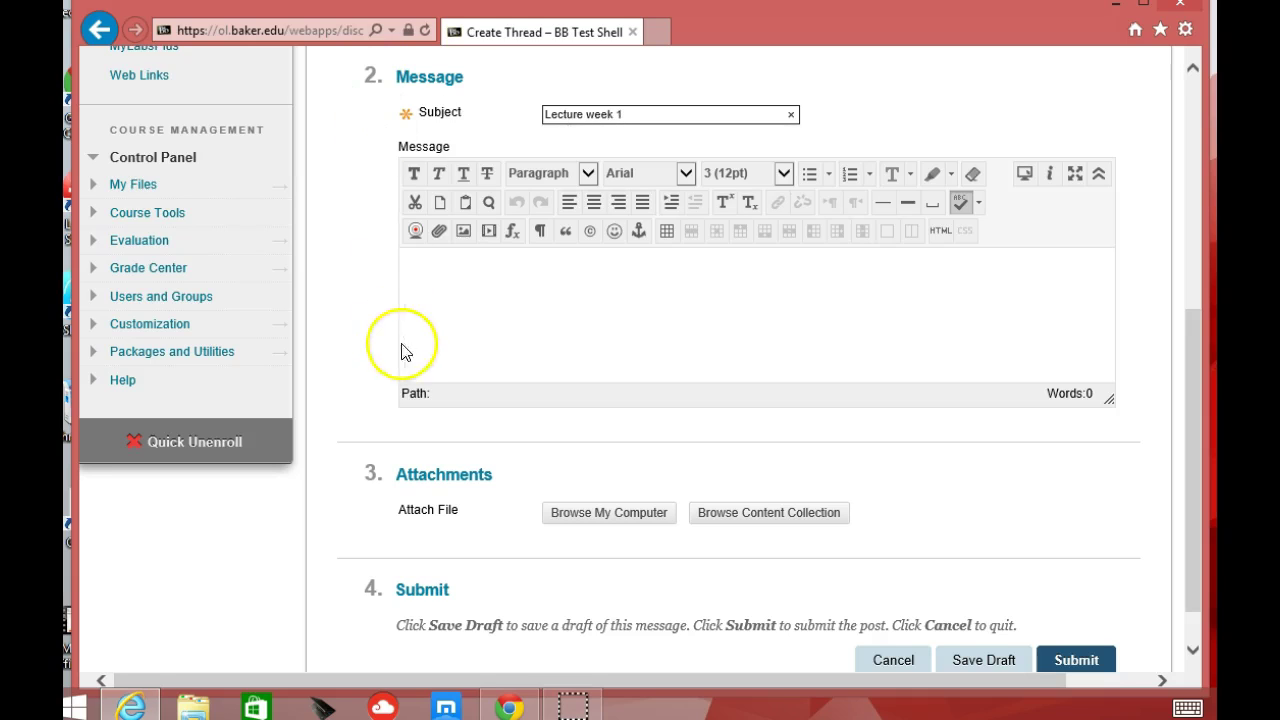
left_click(490, 272)
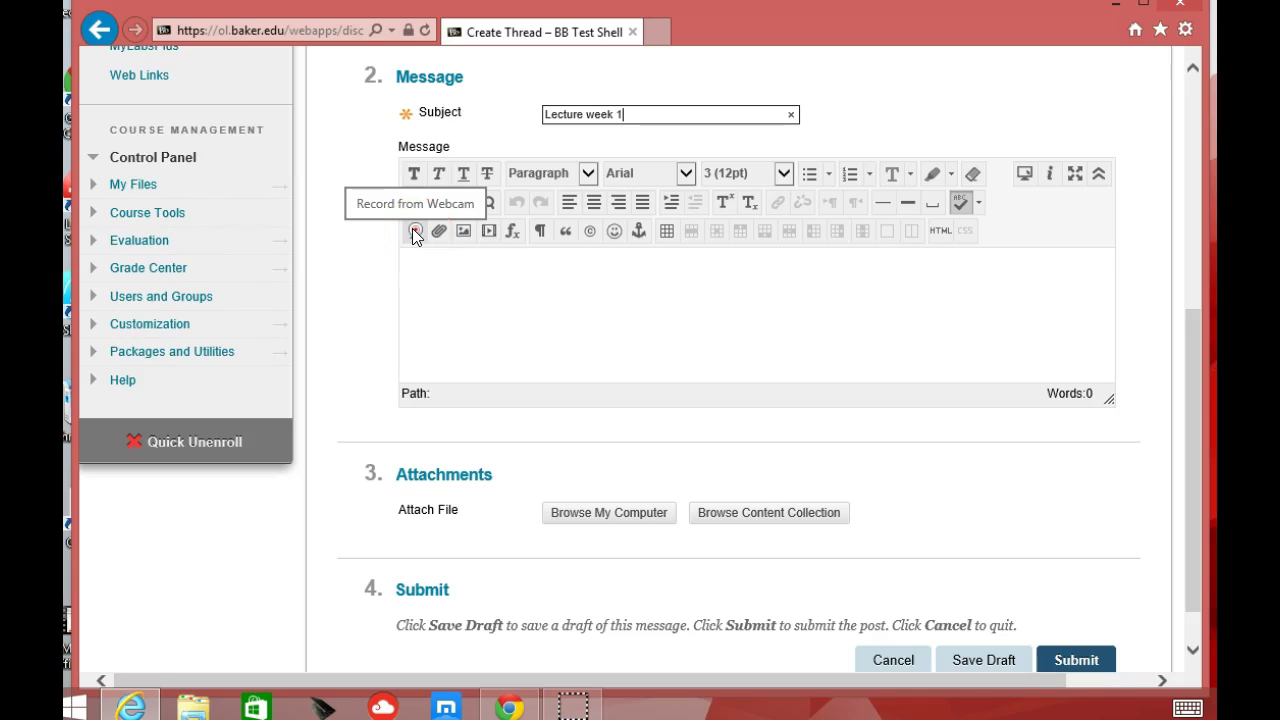
left_click(449, 286)
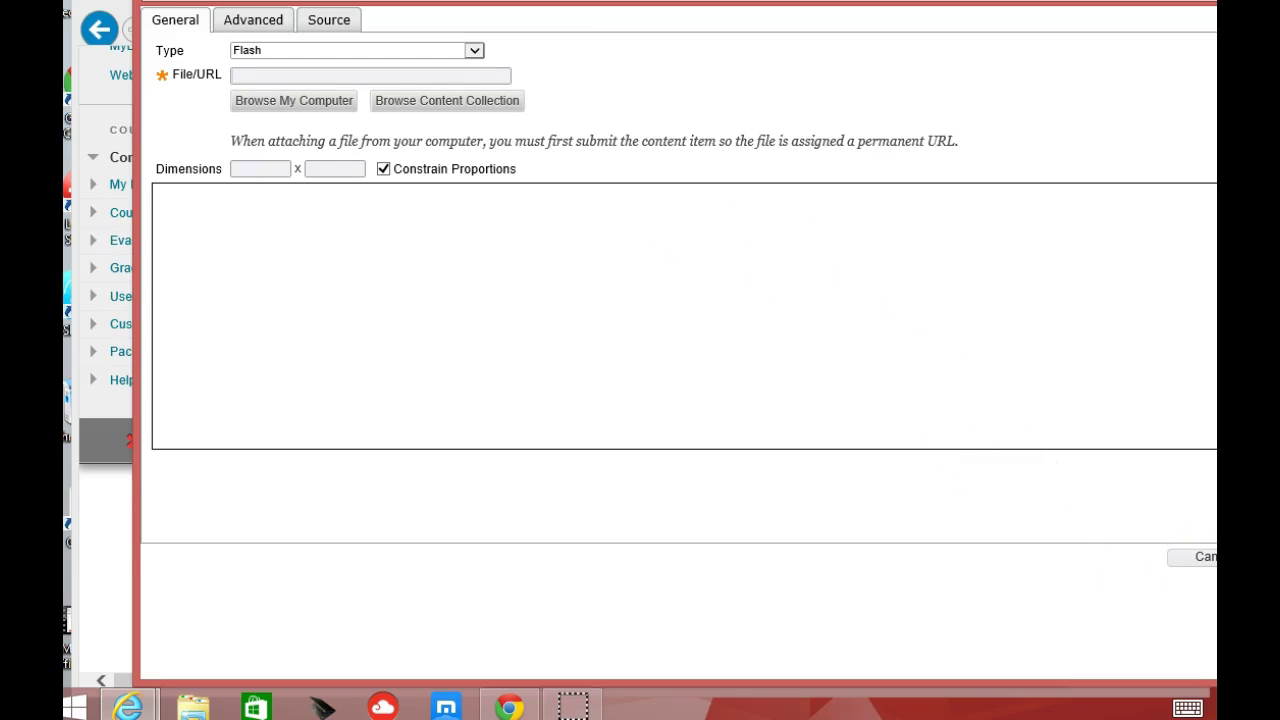
- Paste the YouTube iframe code into the media dialog's Source view and insert the video
left_click_drag(1216, 656, 1197, 656)
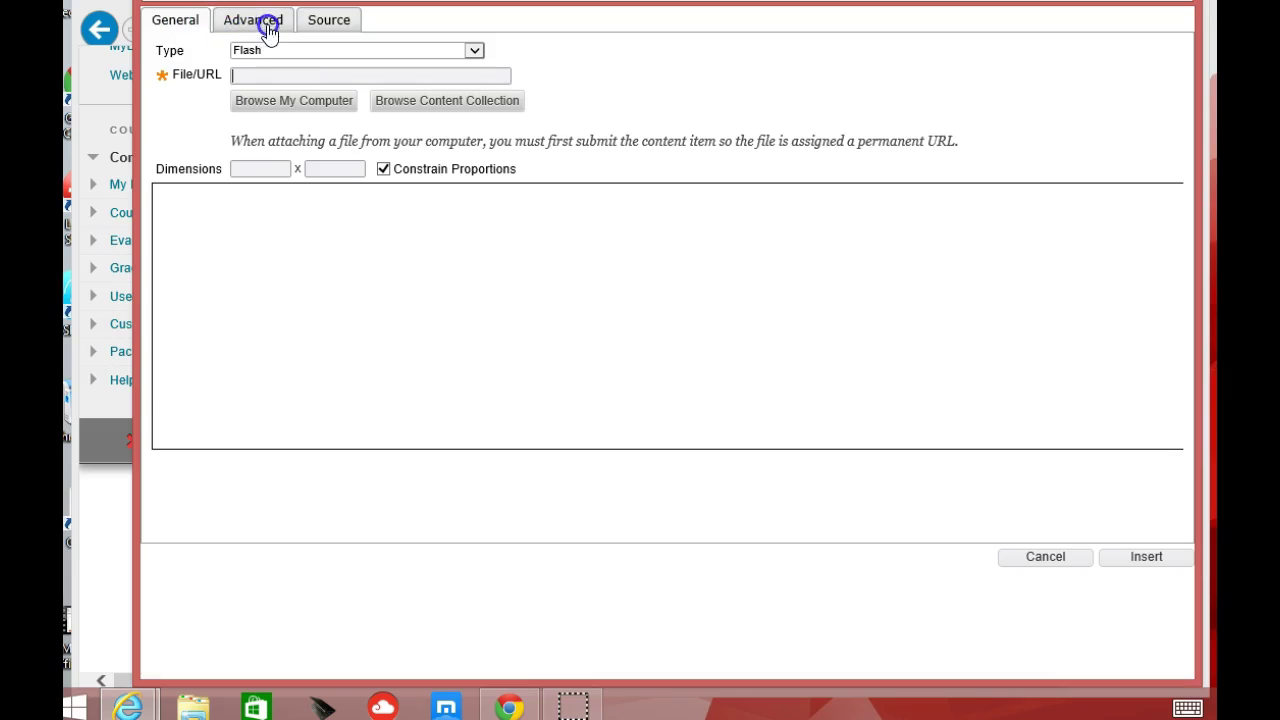
left_click(329, 24)
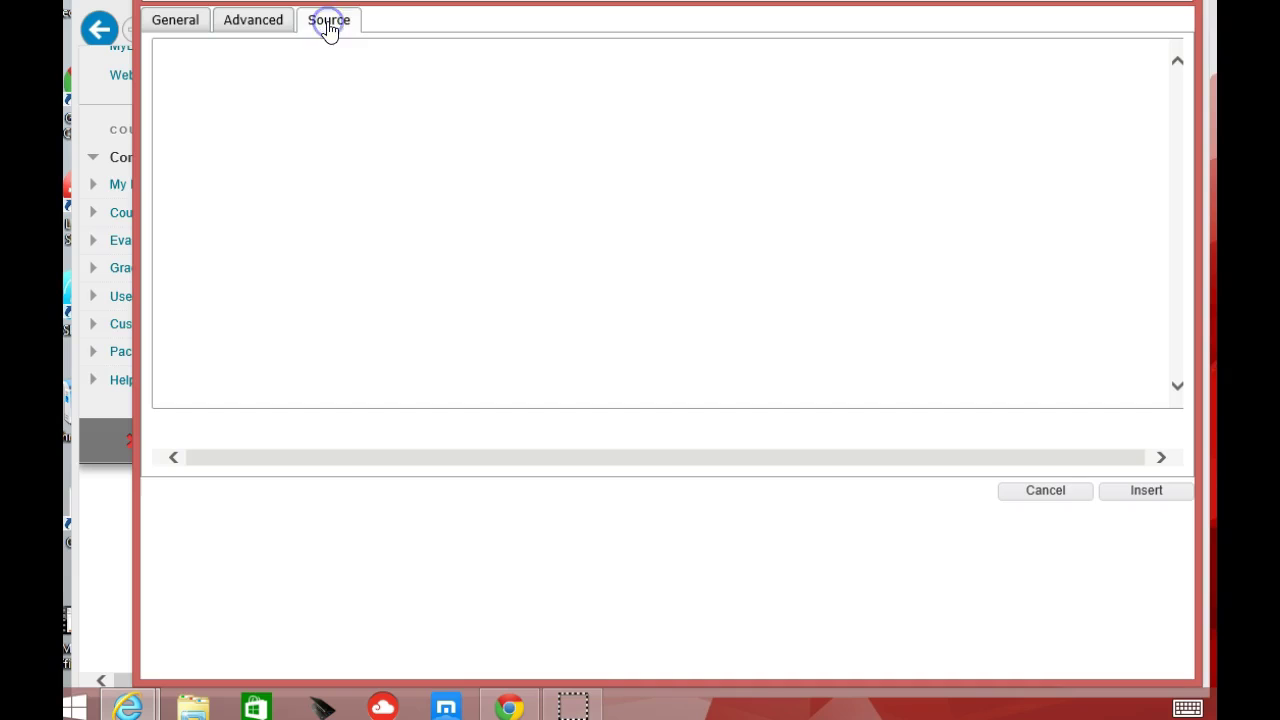
left_click(189, 71)
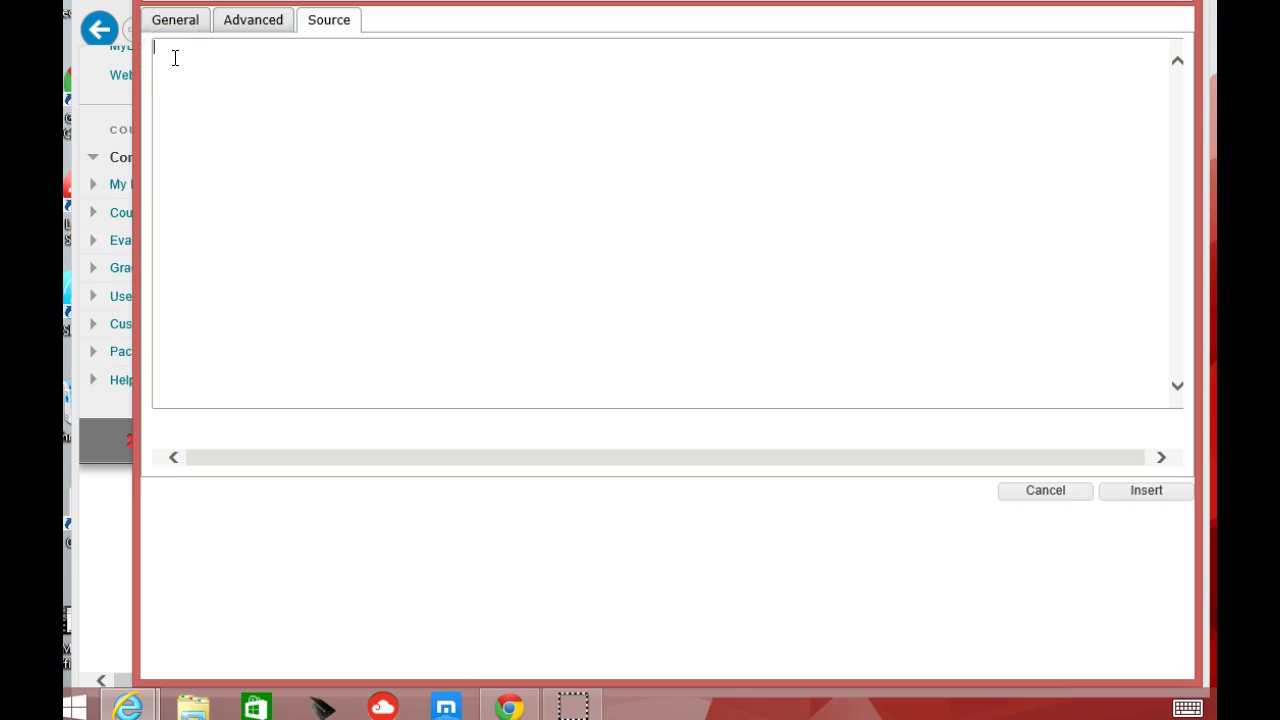
left_click(174, 61)
type("<iframe width=\"560\" height=\"315\" src=\"https://www.youtube.com/embed/WG7hlAEX3iI\" frameborder=\"0\" allowfullscreen></iframe>")
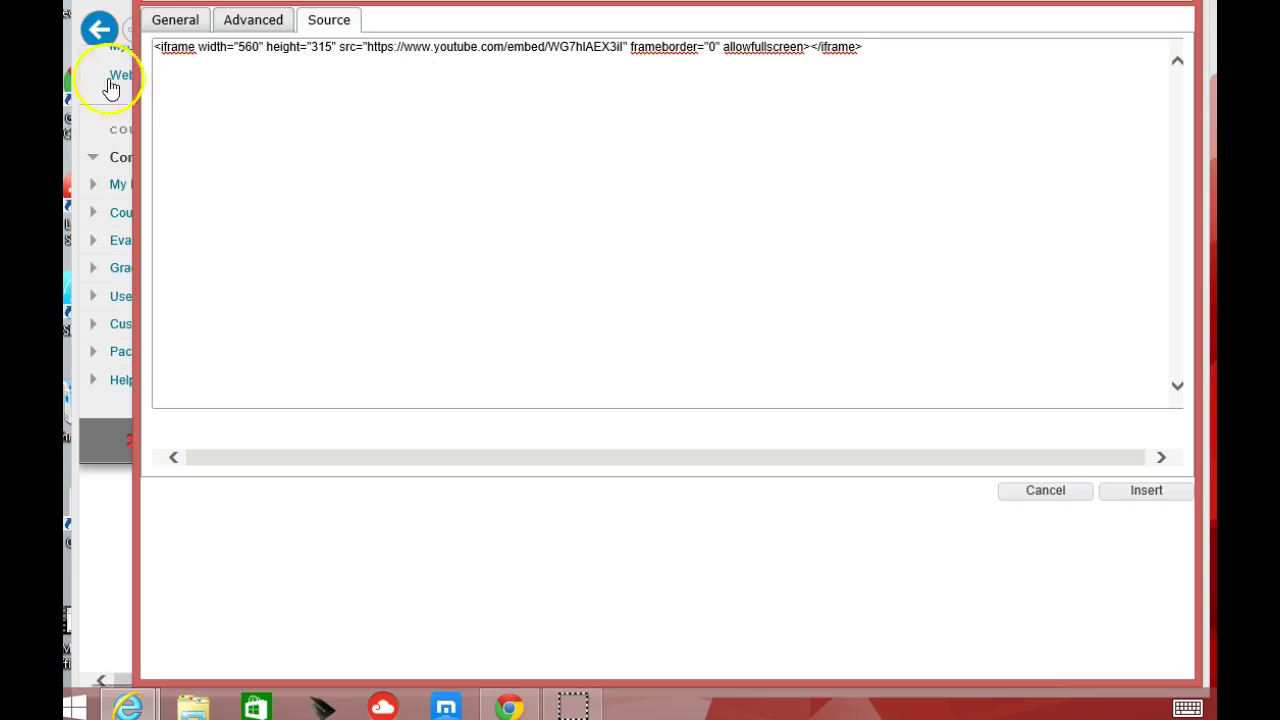
left_click(178, 25)
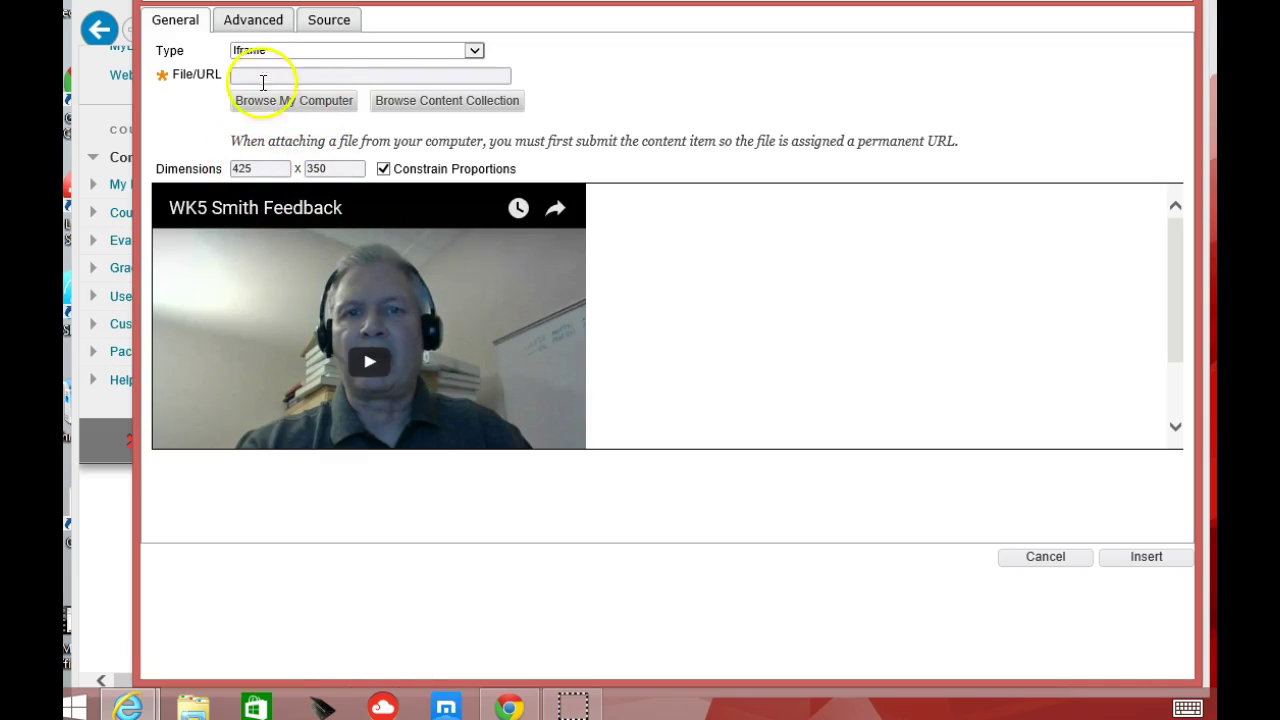
left_click(1127, 563)
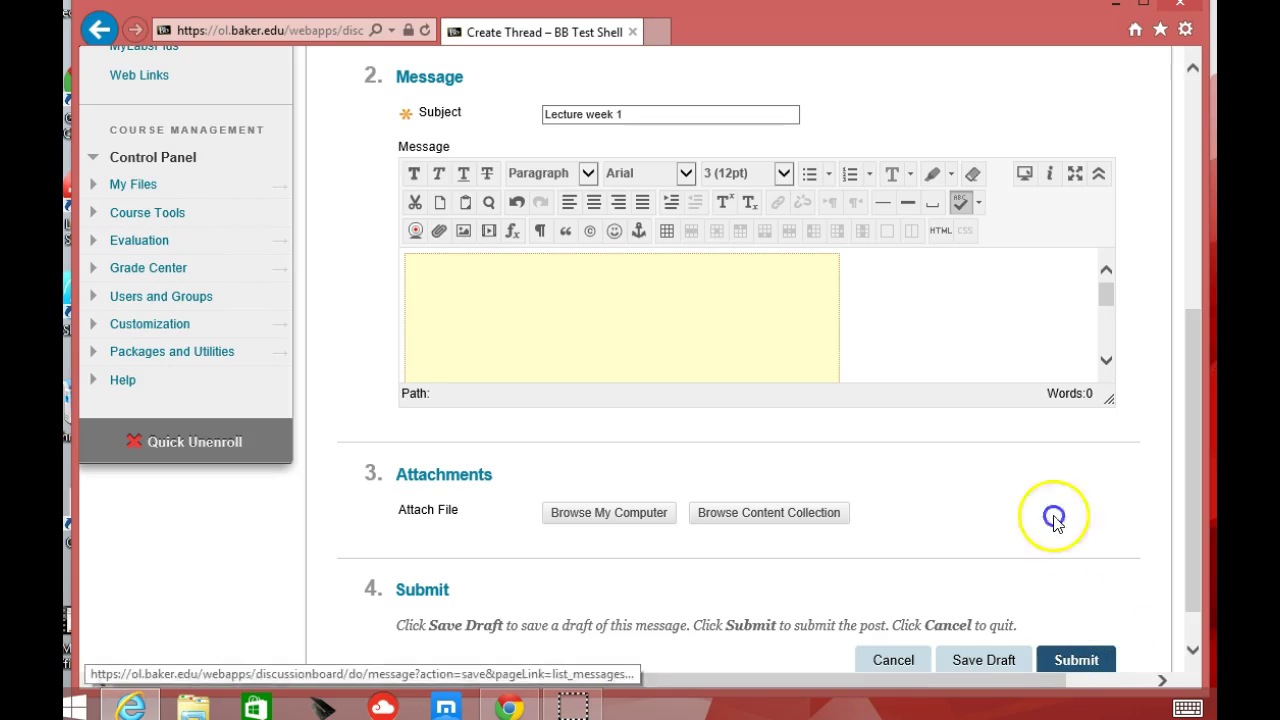
- Submit the Lecture week 1 thread and open it to view the WK5 Smith Feedback video
left_click(703, 309)
left_click(640, 331)
left_click(1074, 660)
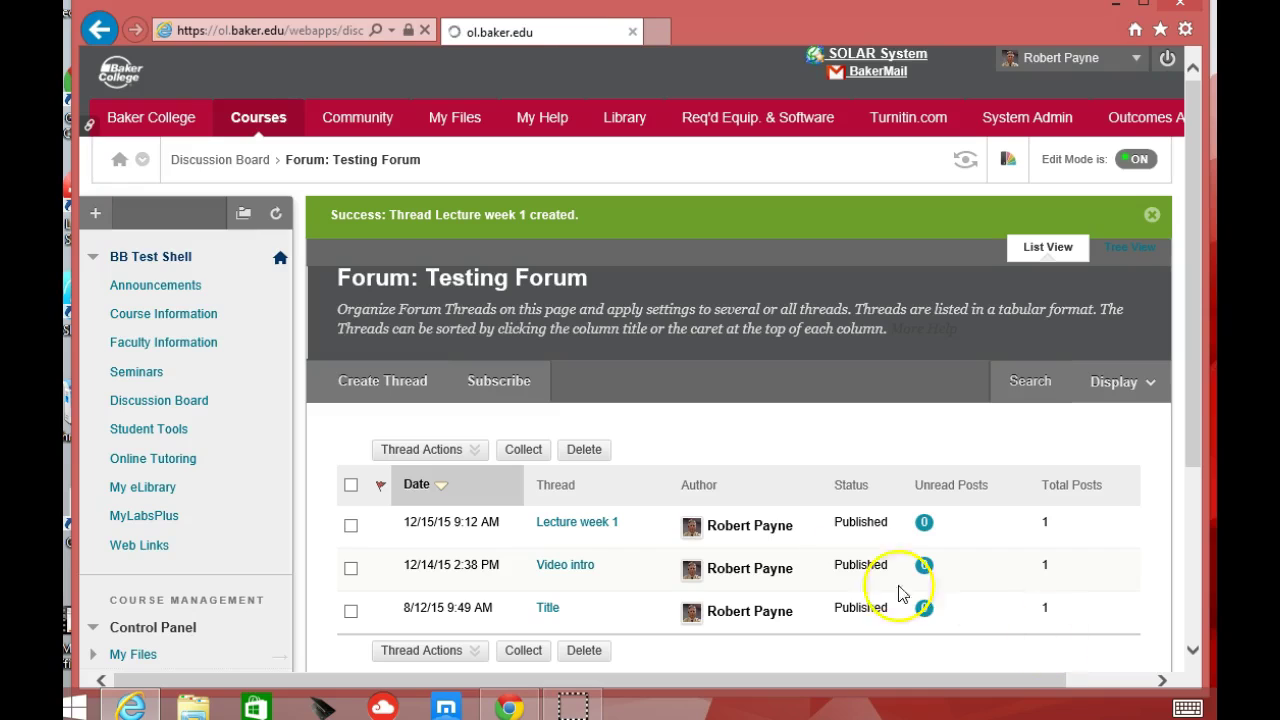
left_click(570, 522)
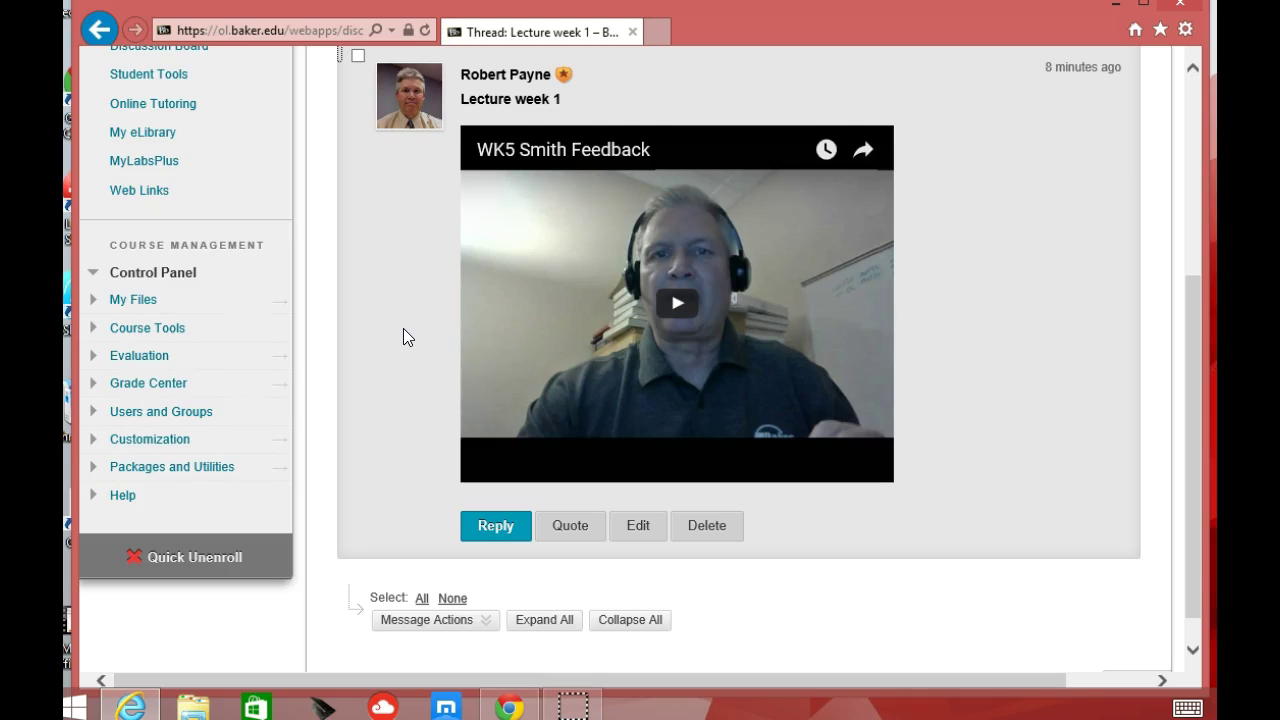
left_click(397, 395)
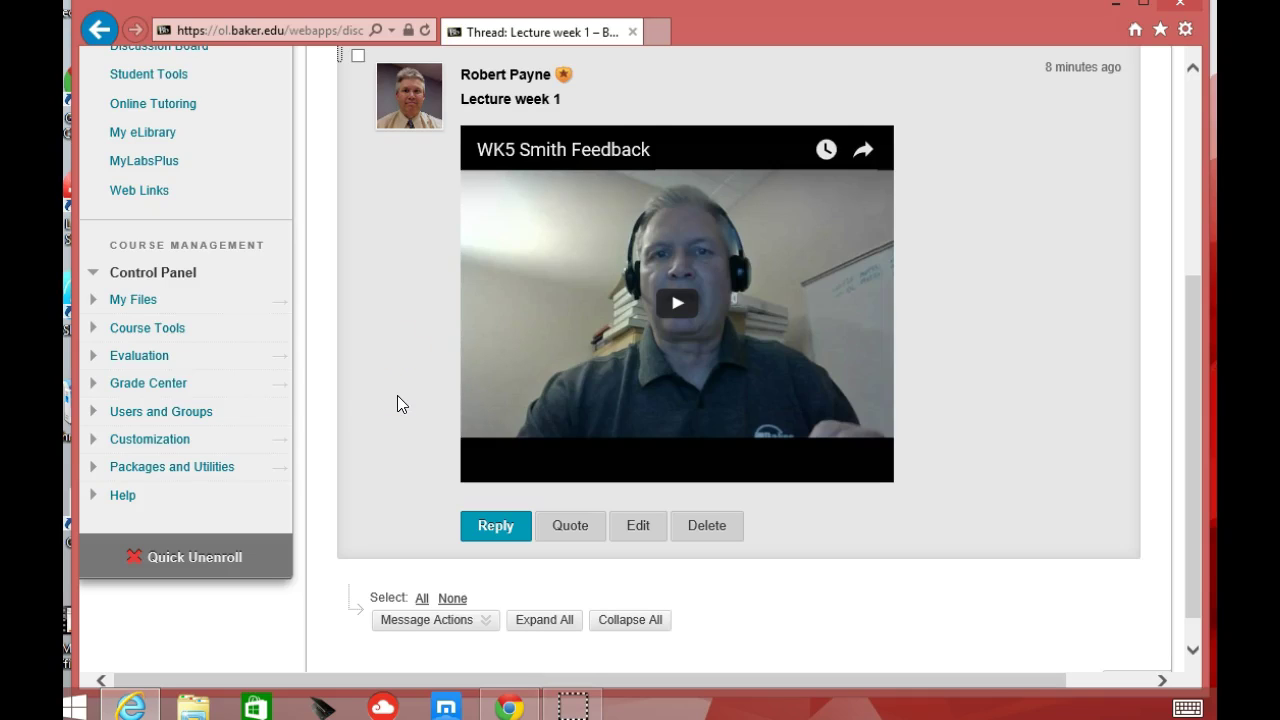